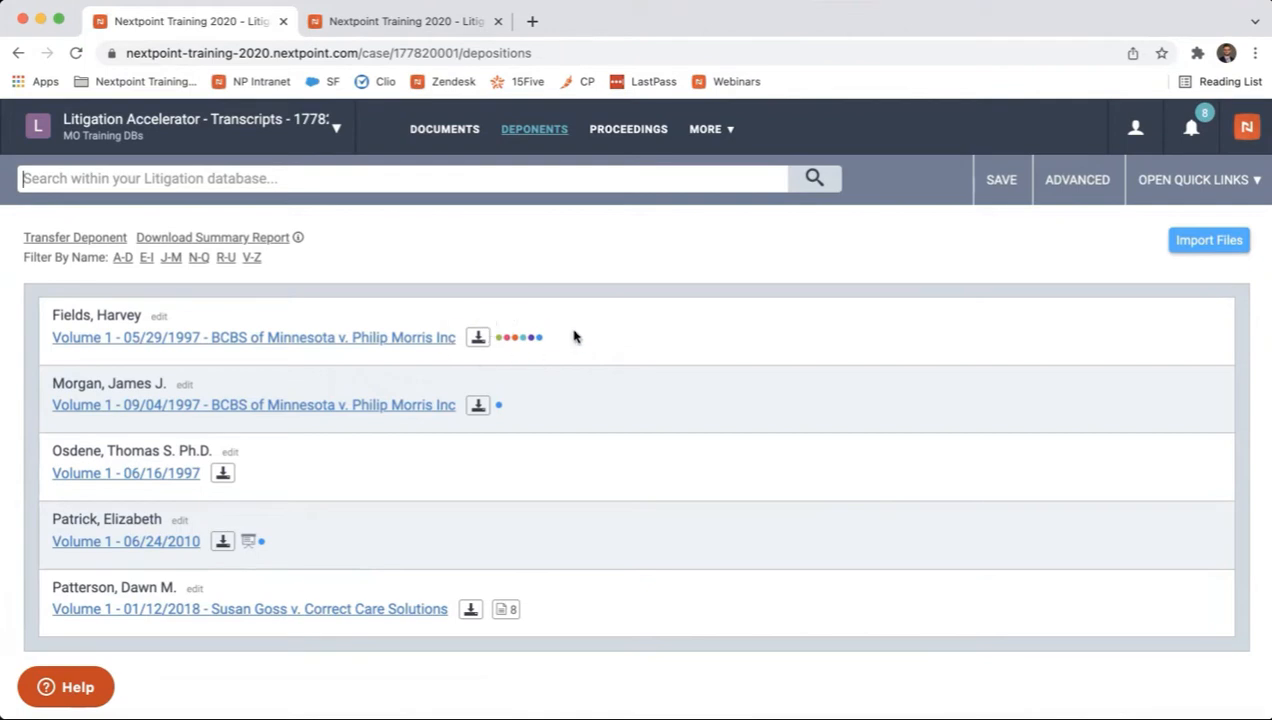
Open the 05/29/1997 BCBS of Minnesota v. Philip Morris Inc transcript and set its report type to Line Summary
click(384, 340)
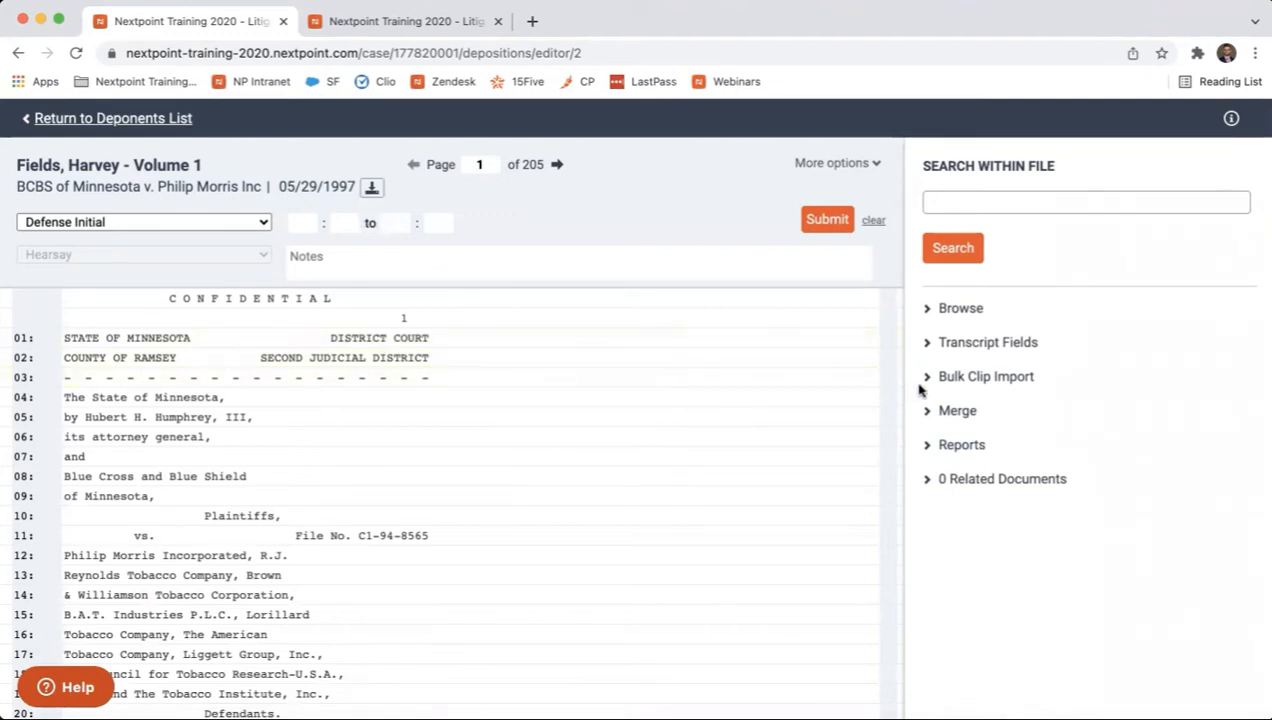
click(931, 444)
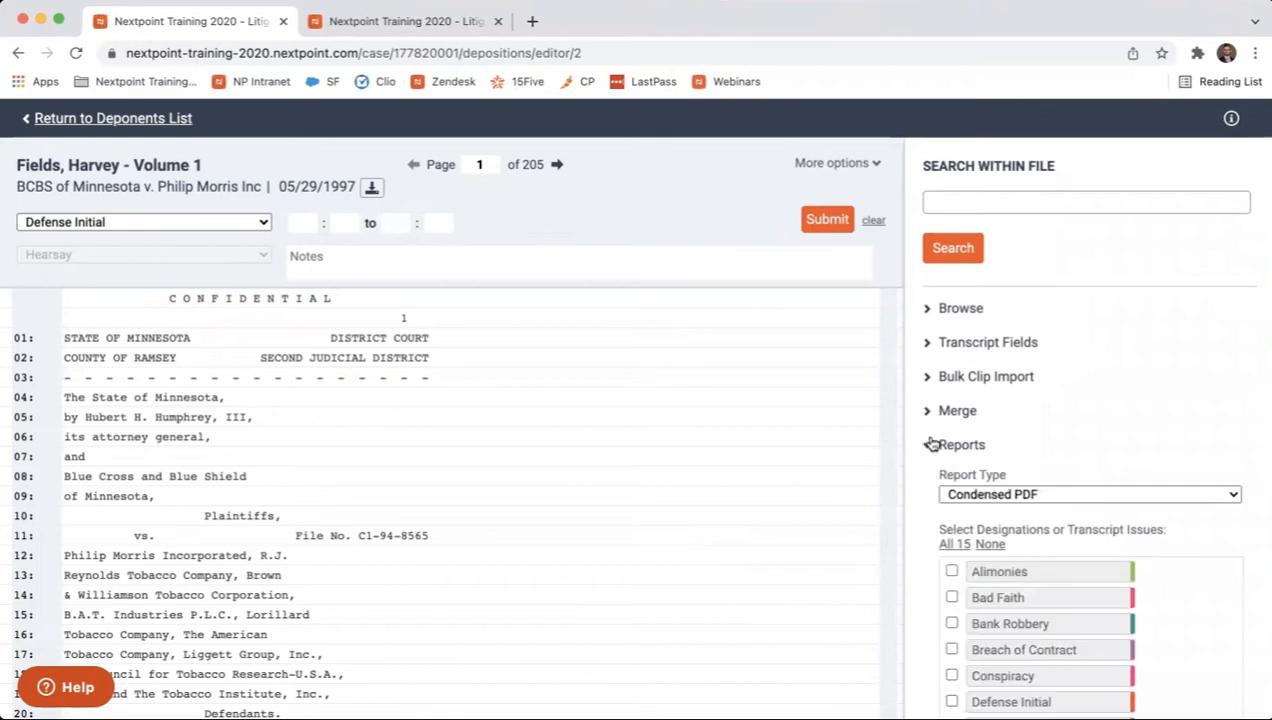
click(1066, 494)
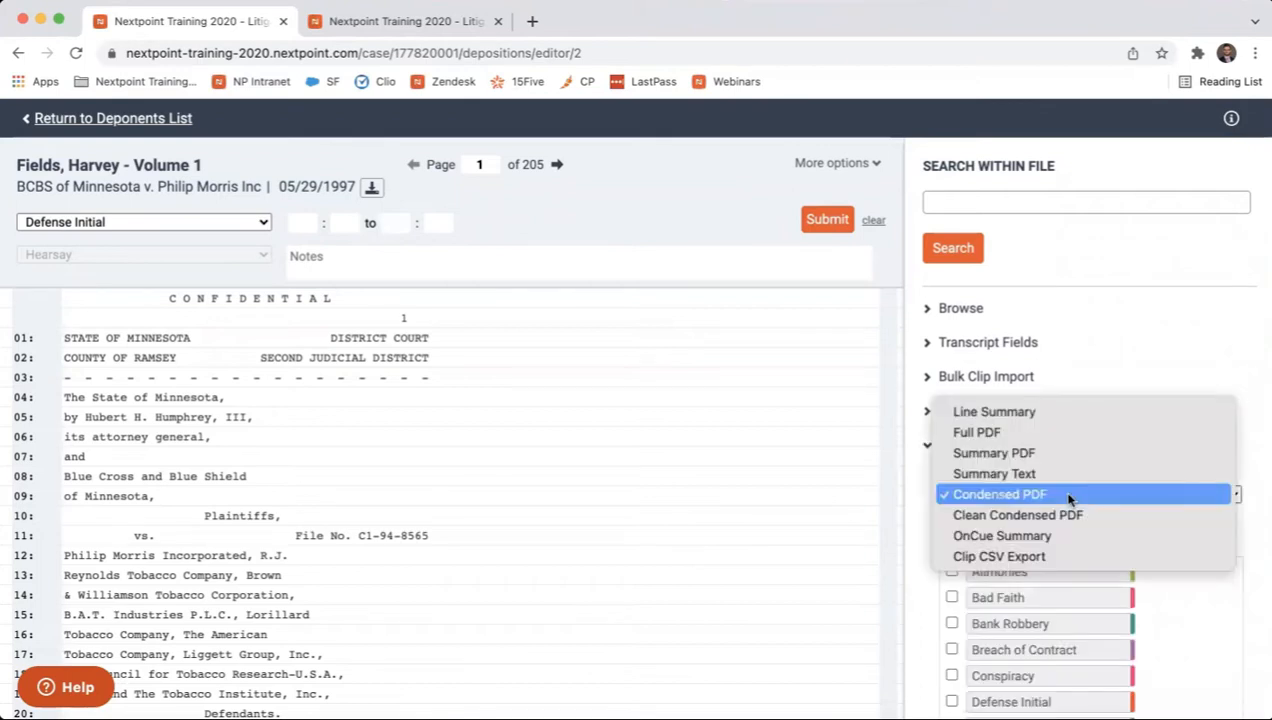
click(1074, 412)
scroll(1010, 480, down, 2)
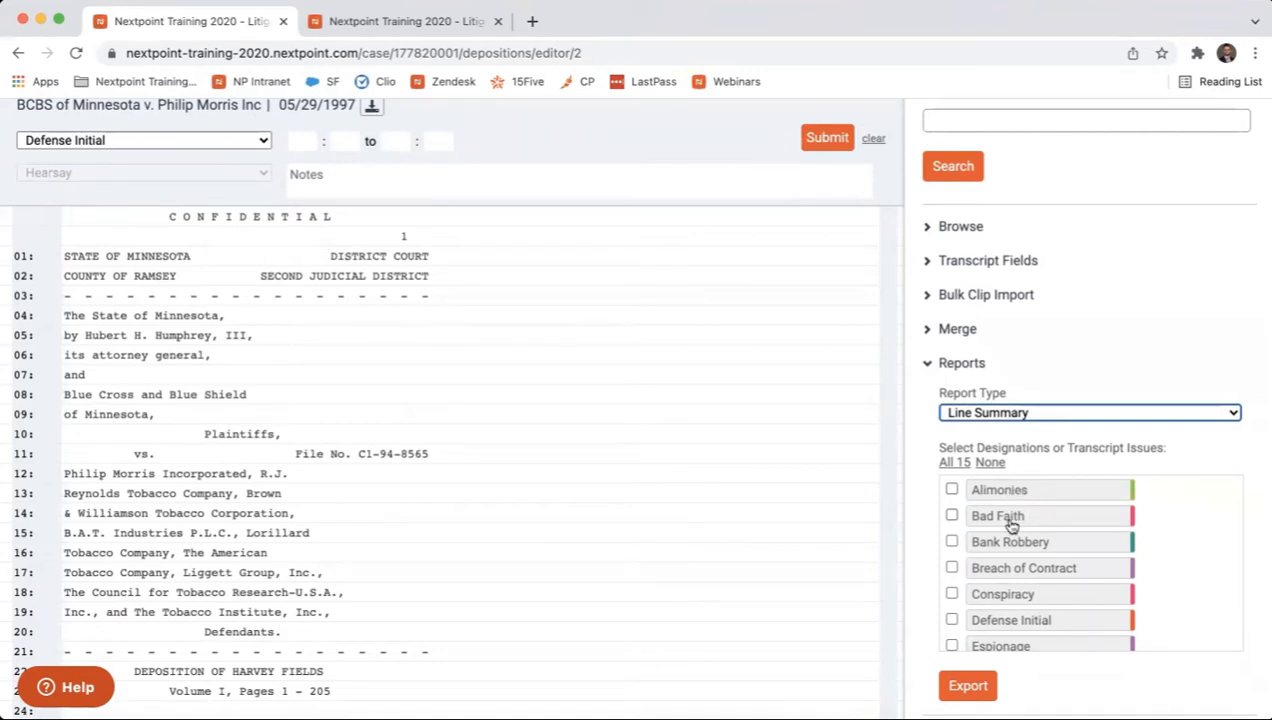
Set the transcript's report type to Full PDF
click(1050, 414)
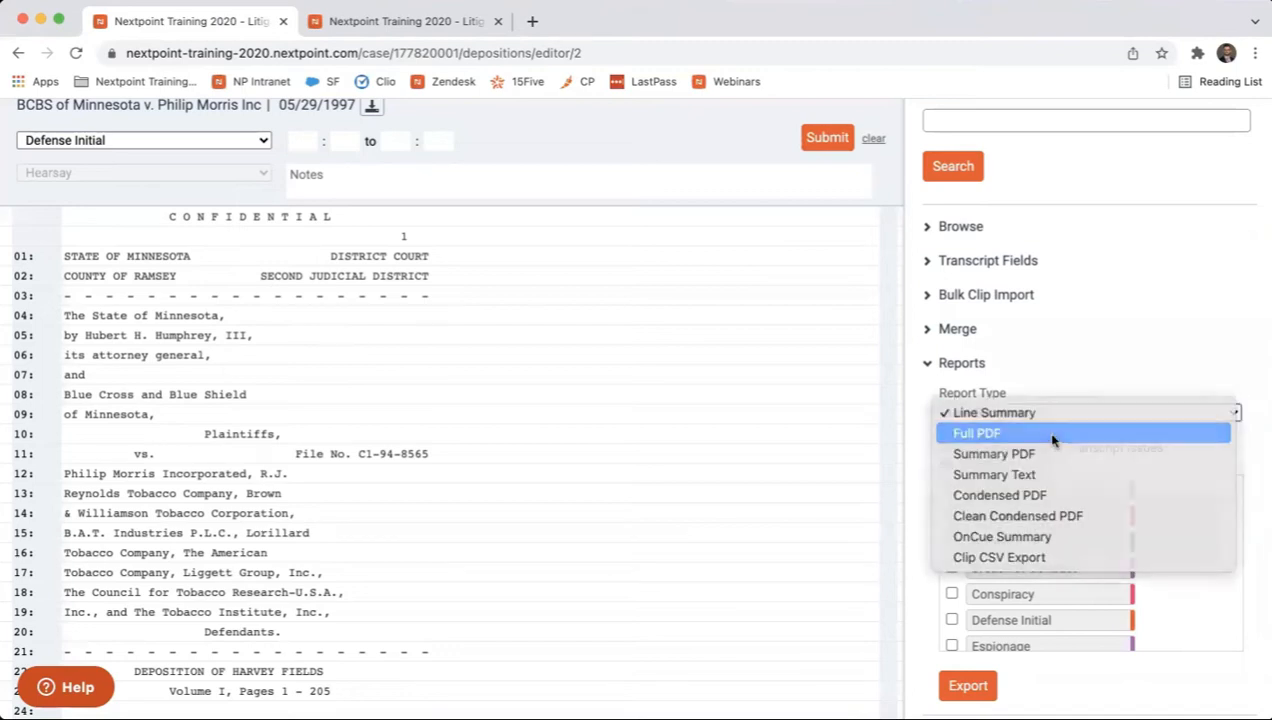
click(1054, 433)
scroll(1013, 414, up, 2)
scroll(1013, 414, down, 1)
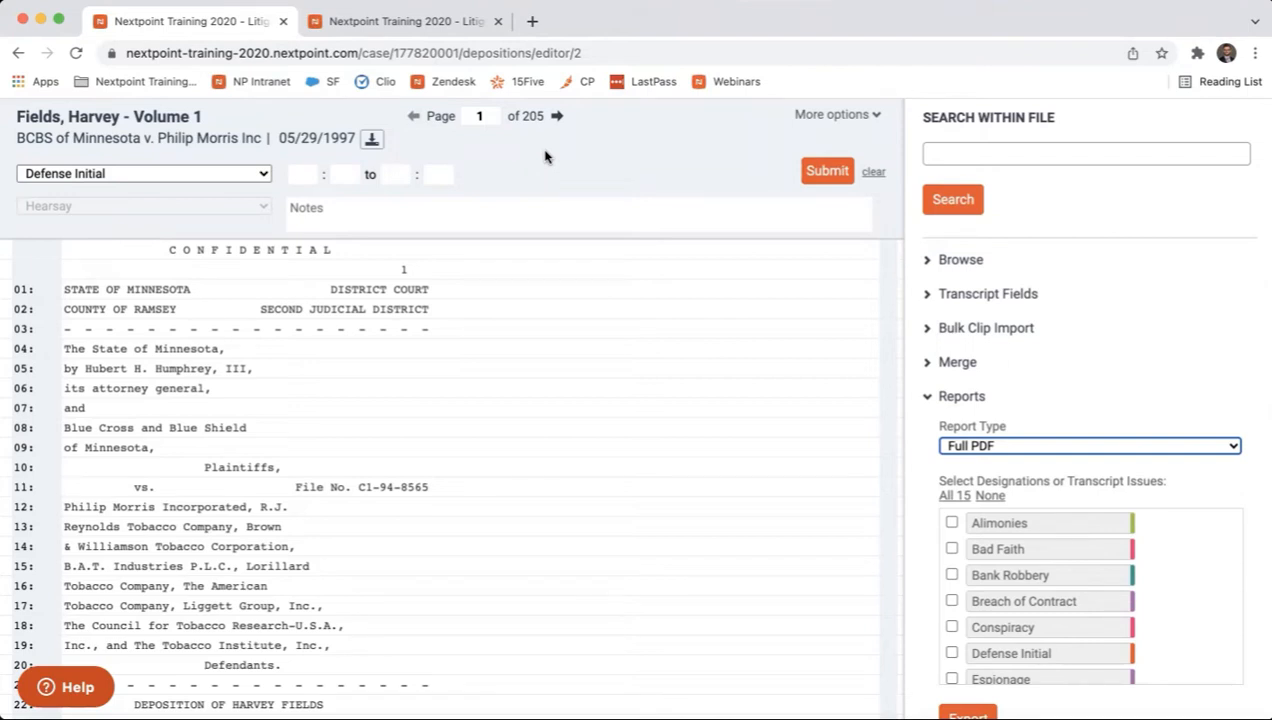
Set the report type to Summary PDF and select the Plaintiff Initial and Defense Initial designations
click(992, 440)
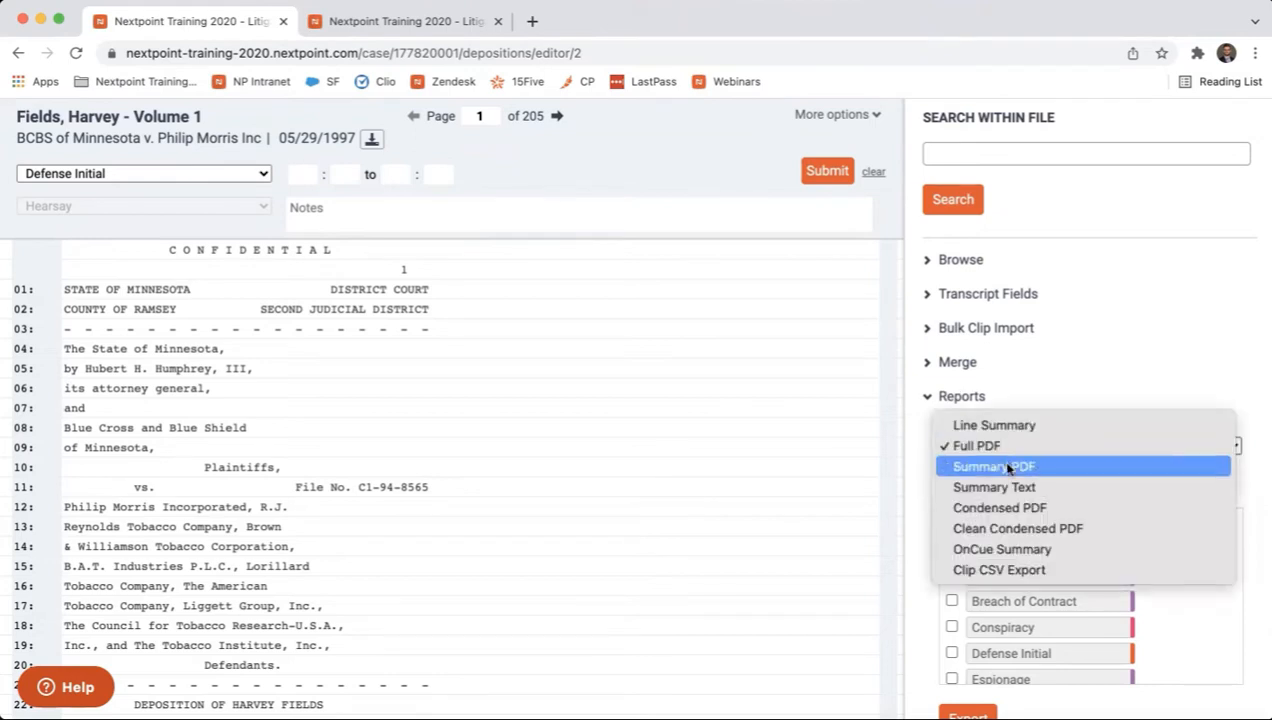
click(1008, 467)
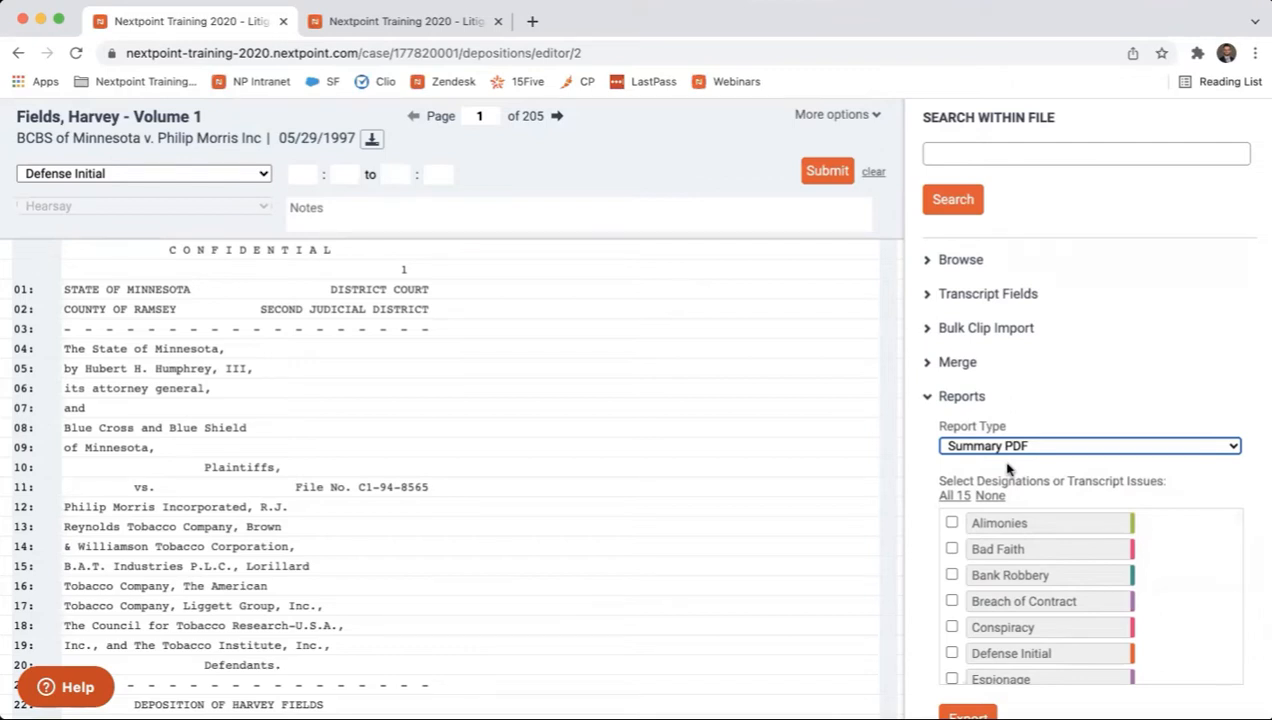
scroll(1031, 588, down, 3)
scroll(1031, 588, down, 4)
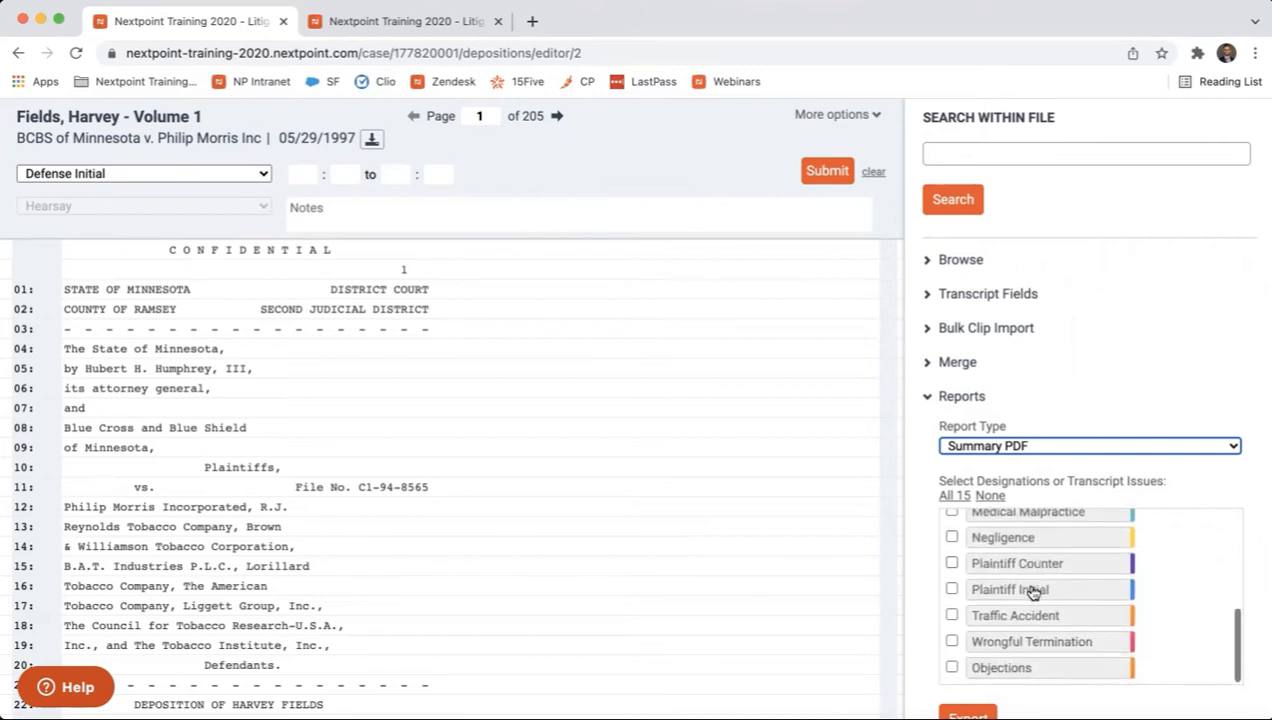
click(952, 590)
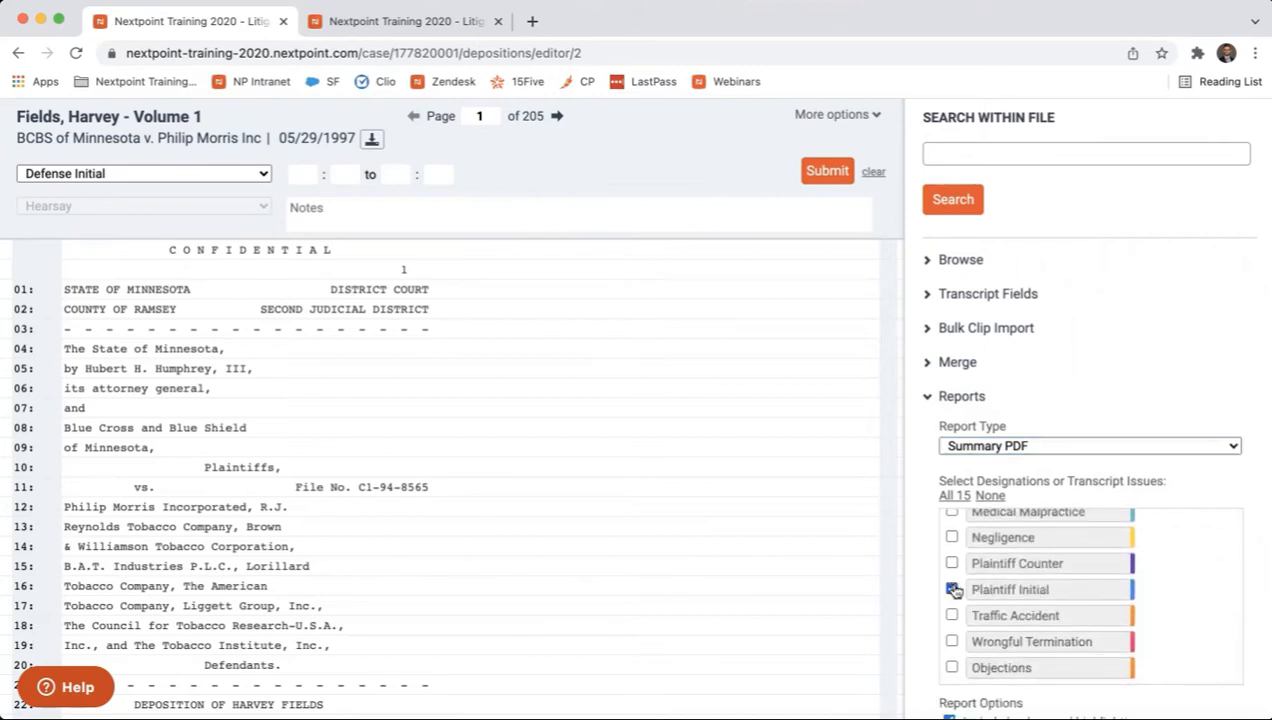
scroll(955, 590, up, 5)
click(953, 563)
scroll(1038, 572, down, 5)
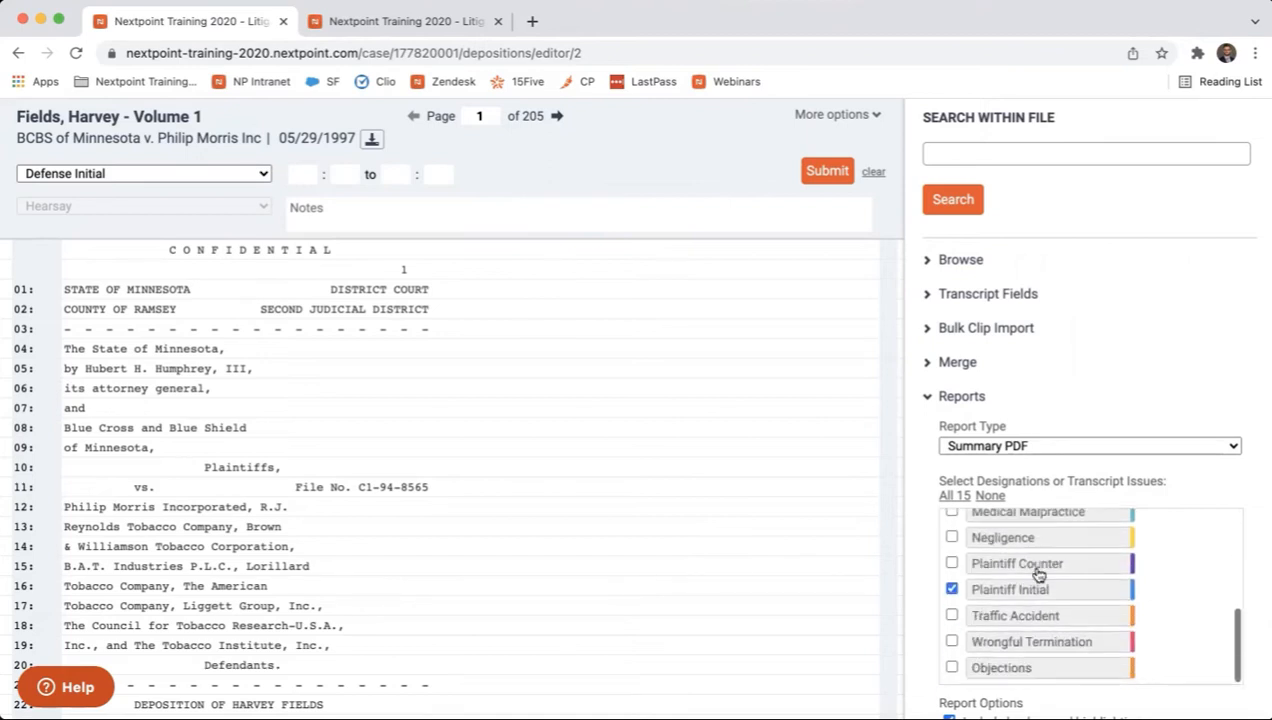
Include notes in the Summary PDF report and export it
scroll(1038, 572, down, 4)
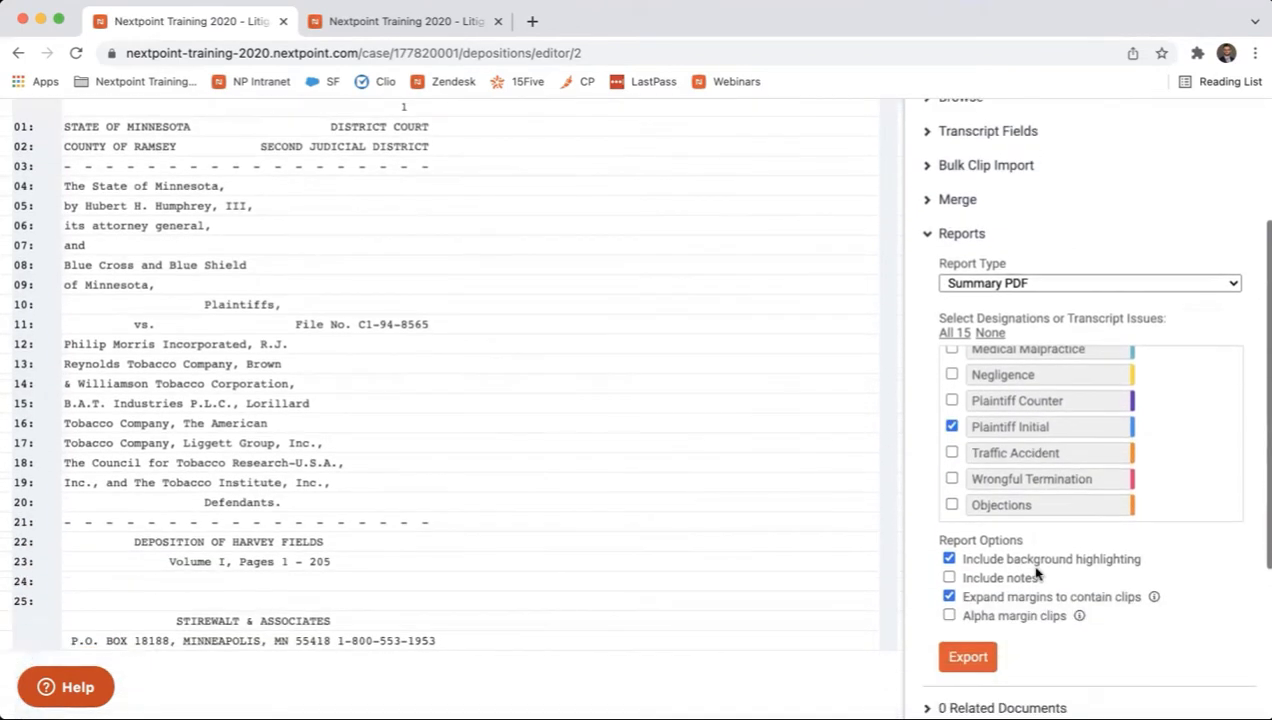
click(950, 578)
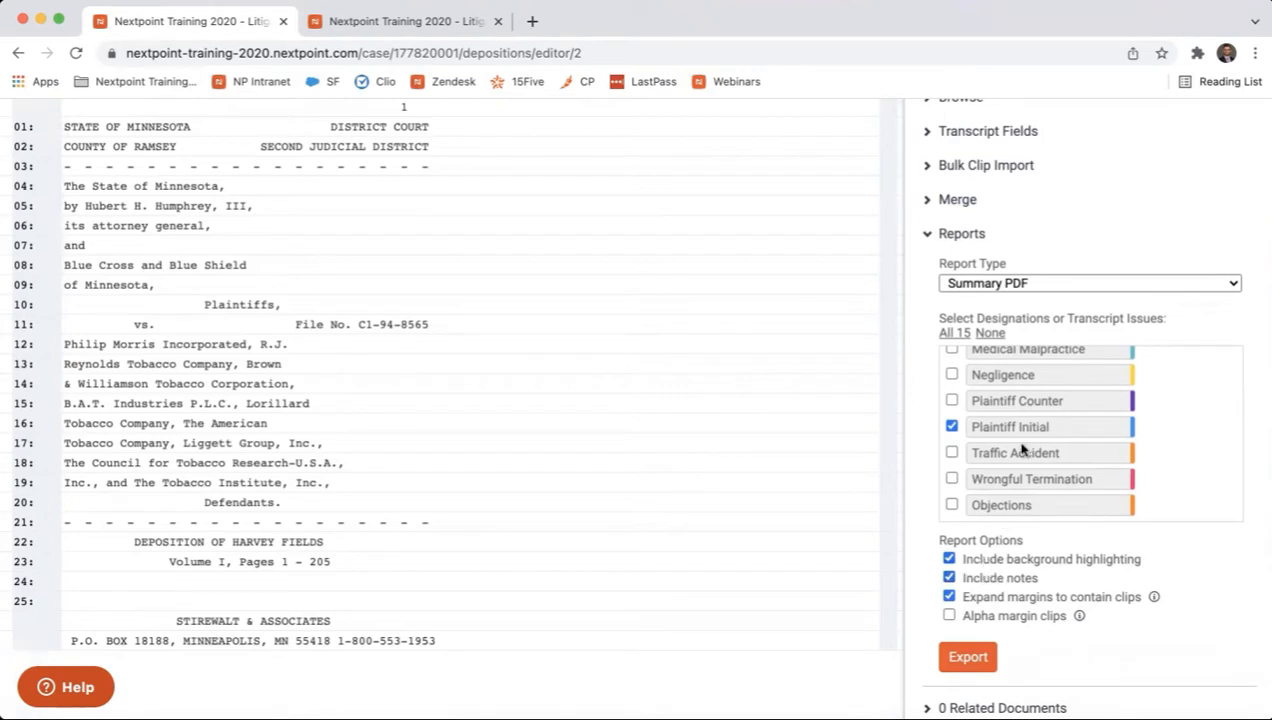
scroll(1121, 430, up, 5)
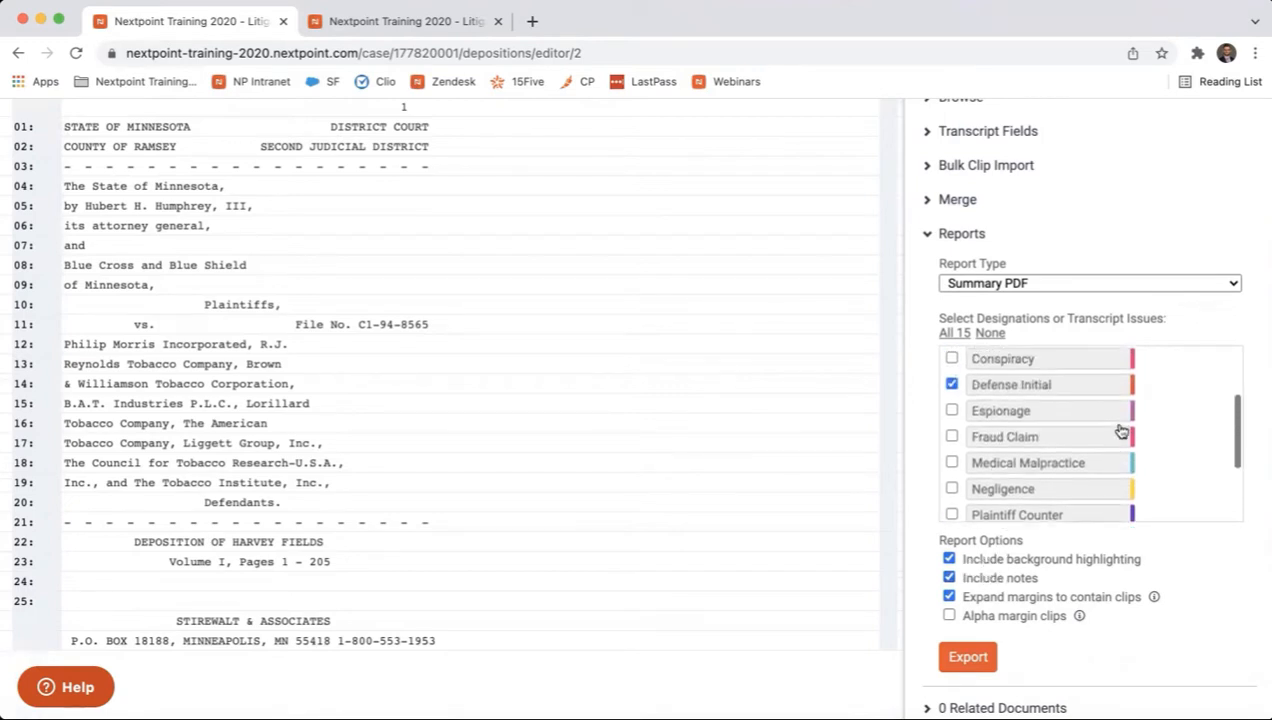
scroll(1096, 438, down, 5)
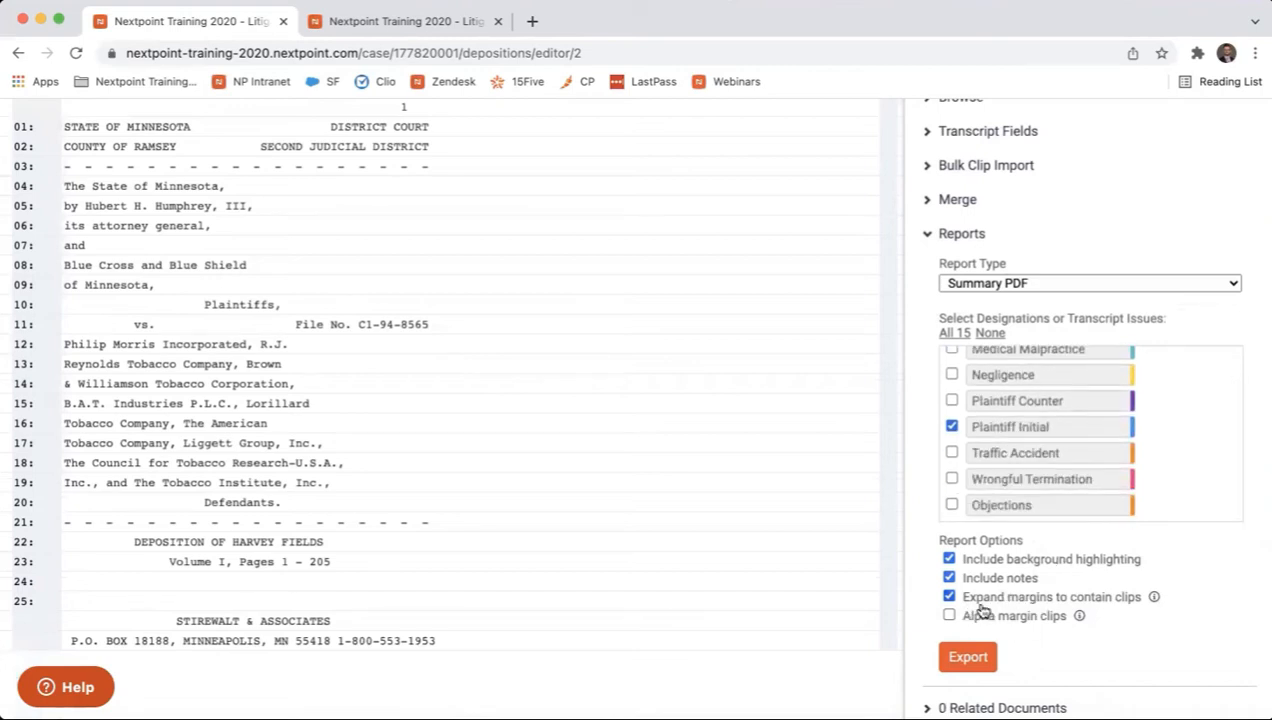
click(976, 656)
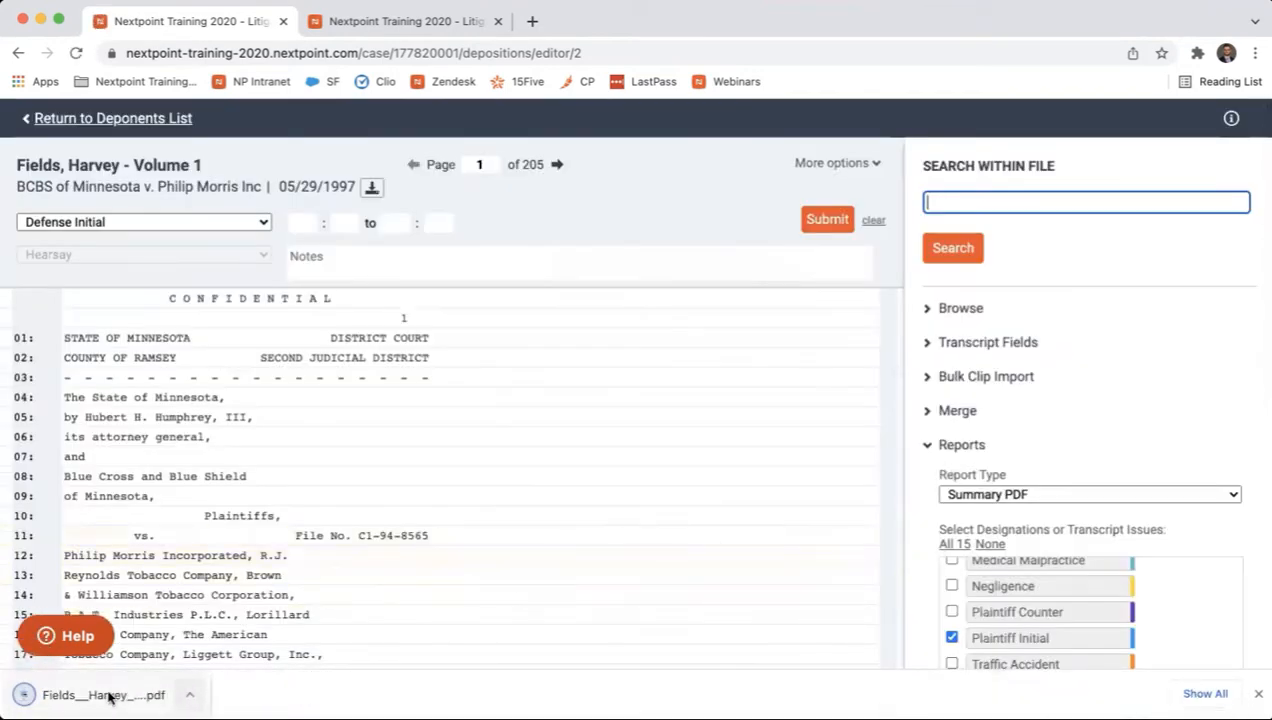
Open the exported summary PDF and examine its cover page, designation legend, clip notes and highlighted testimony
click(108, 697)
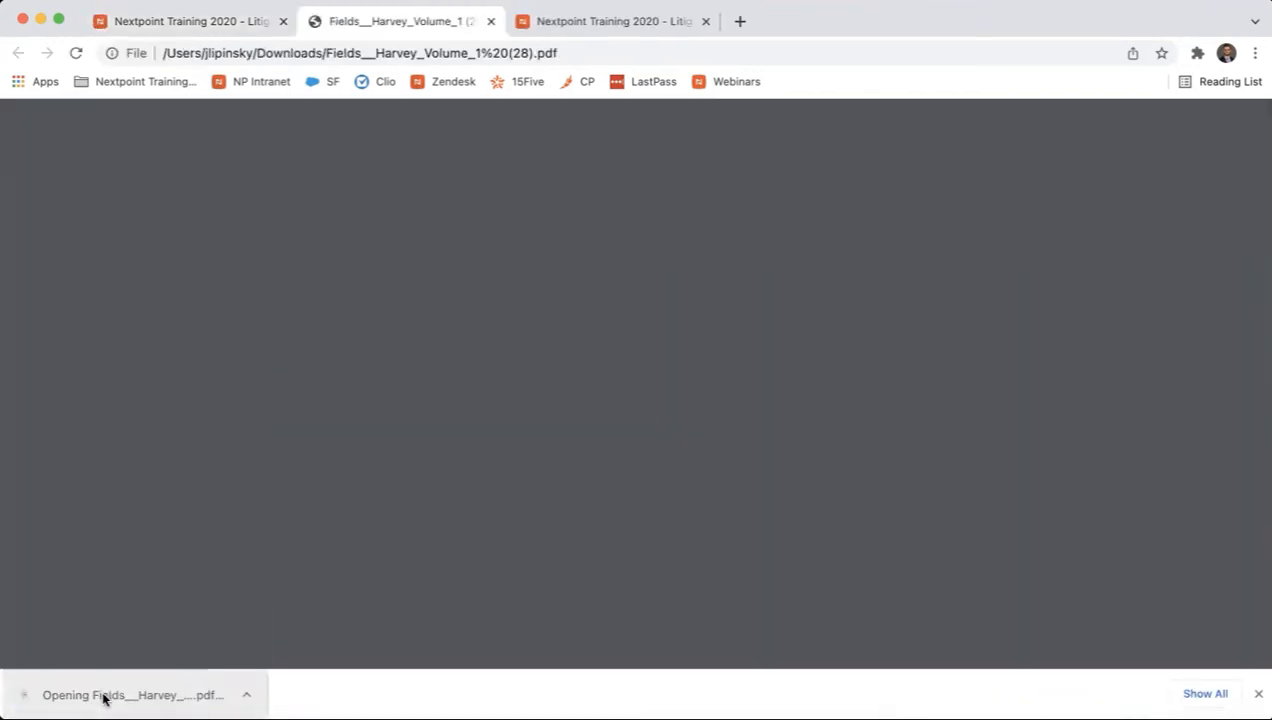
scroll(562, 481, down, 1)
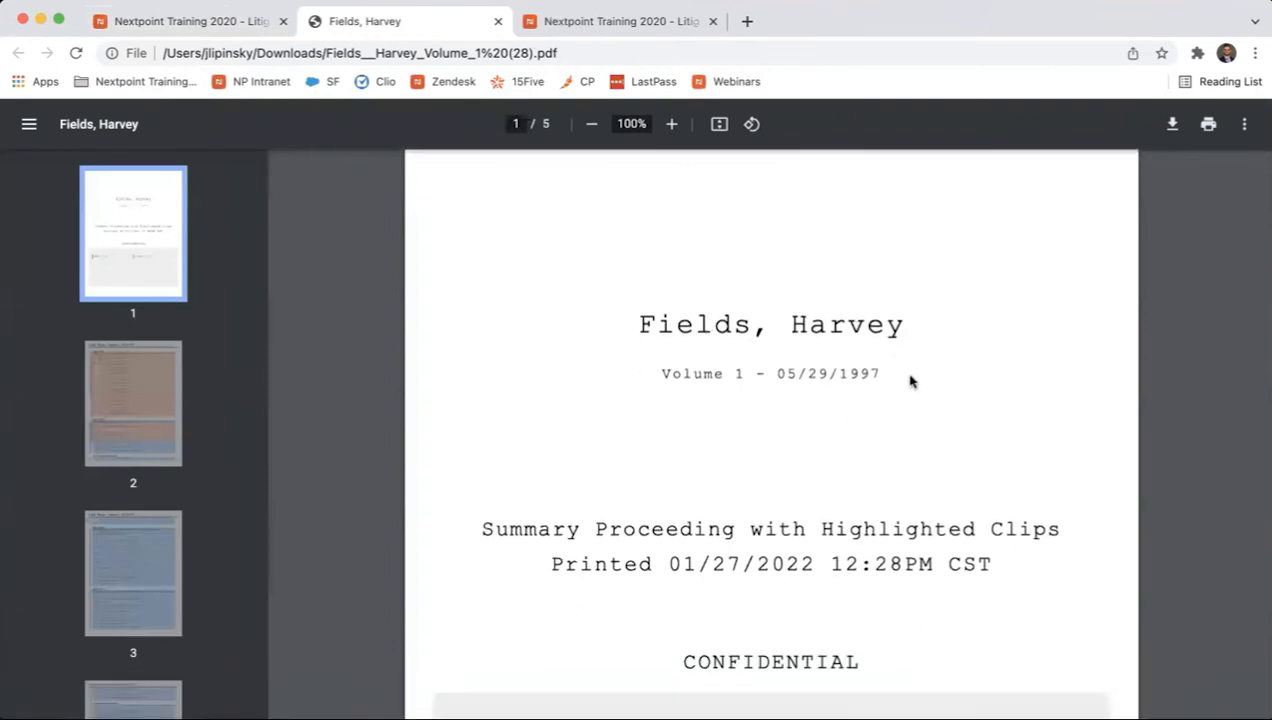
scroll(768, 451, down, 1)
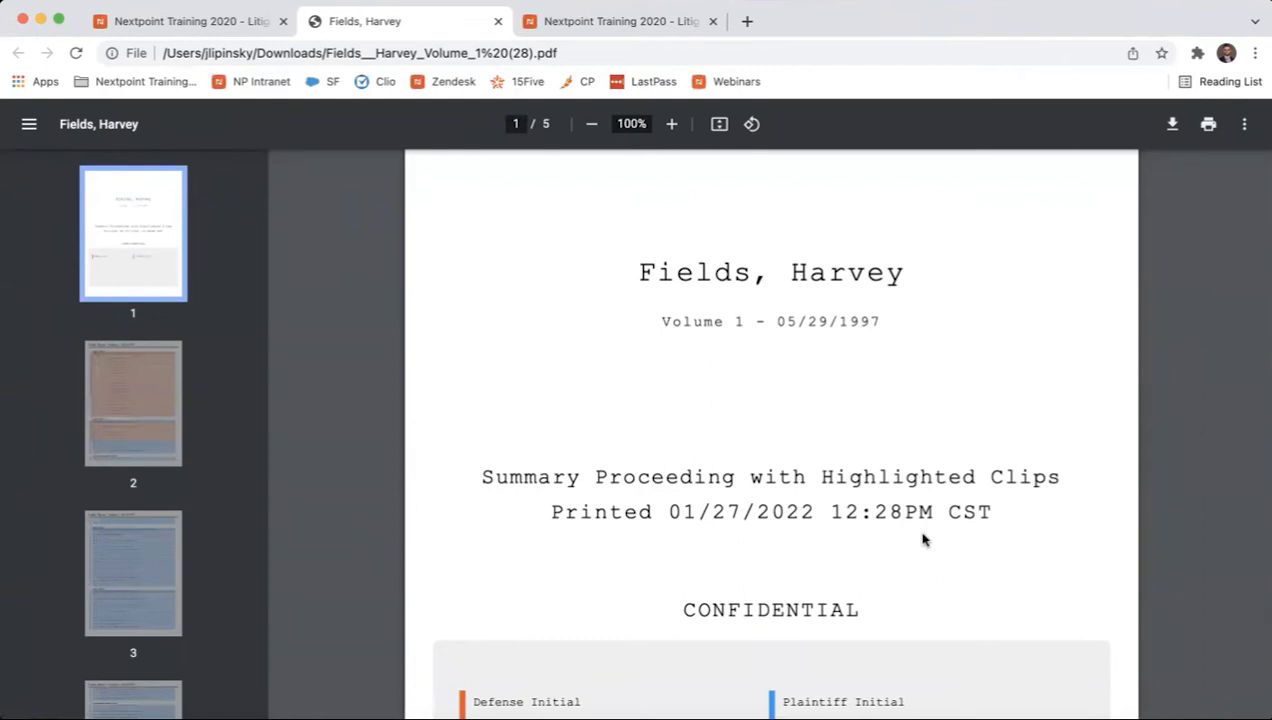
scroll(922, 539, down, 3)
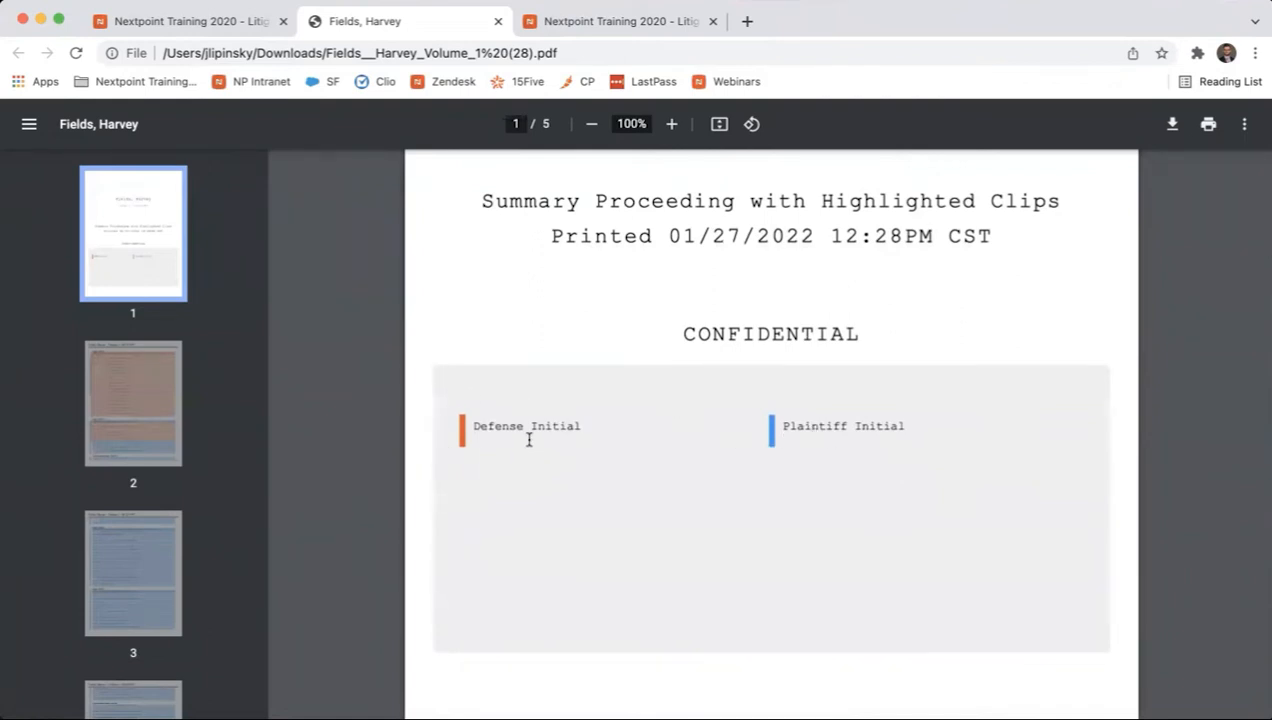
scroll(678, 500, down, 5)
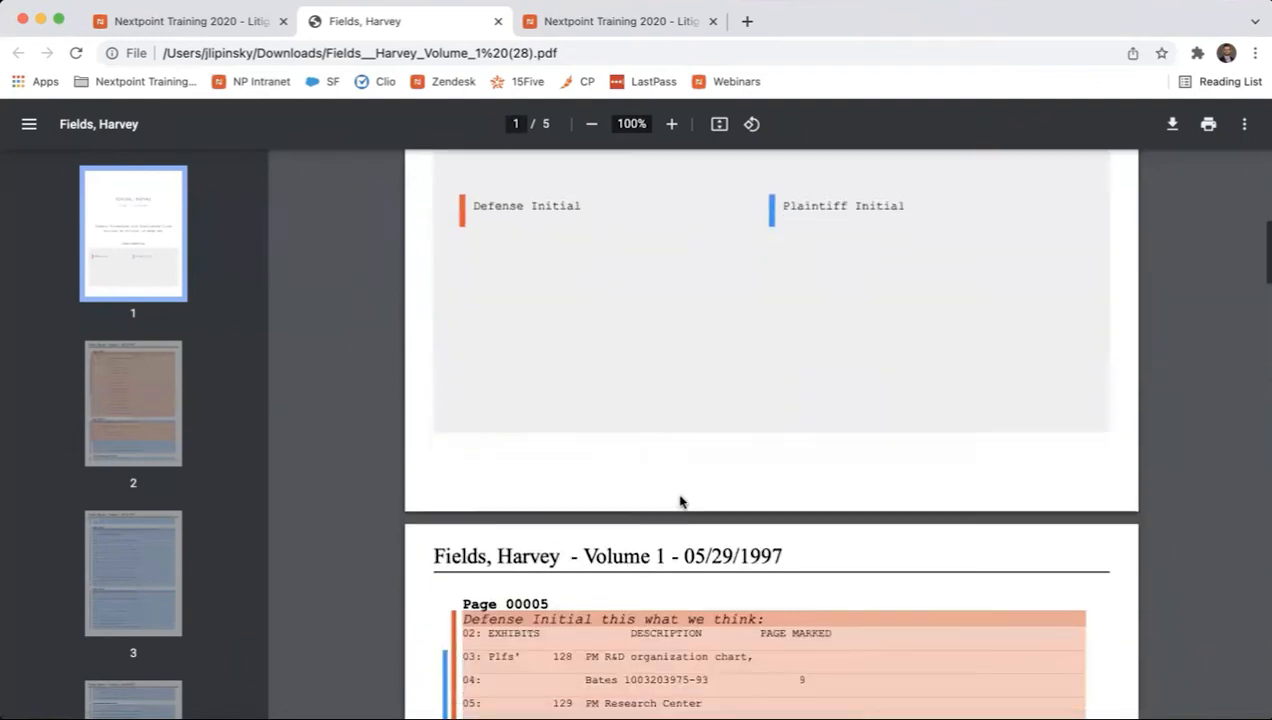
scroll(679, 500, down, 2)
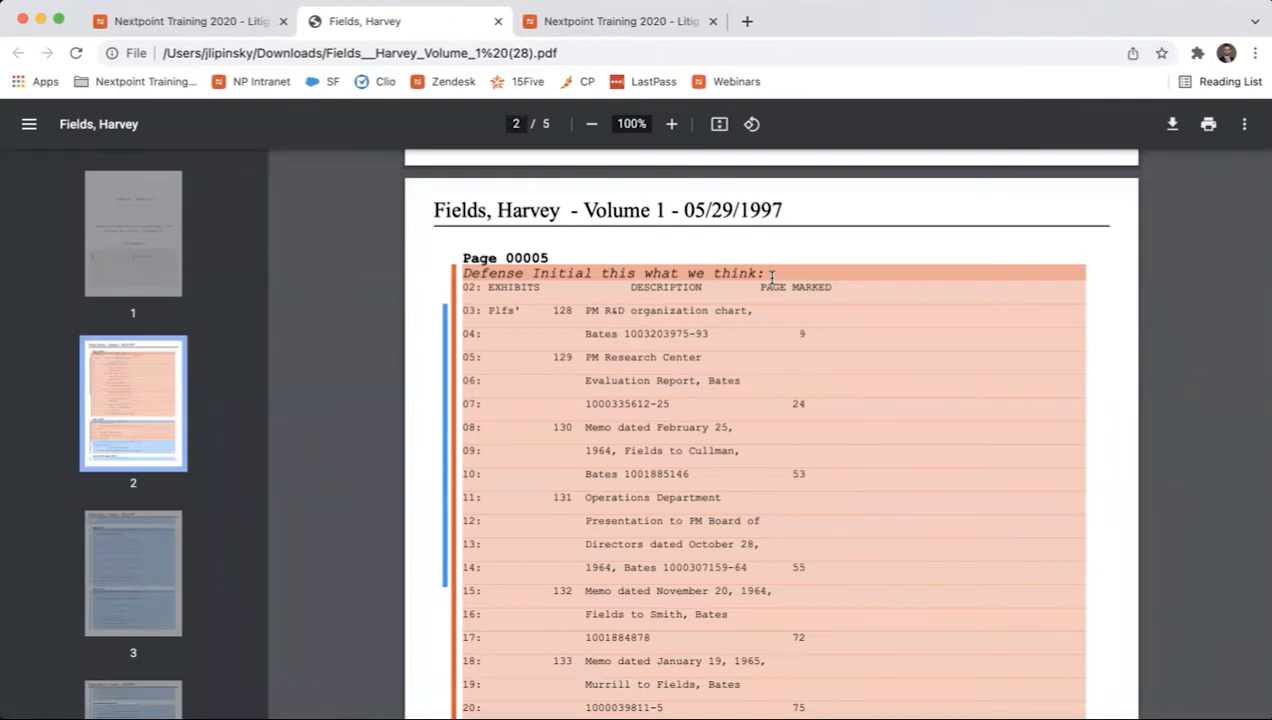
scroll(613, 356, down, 2)
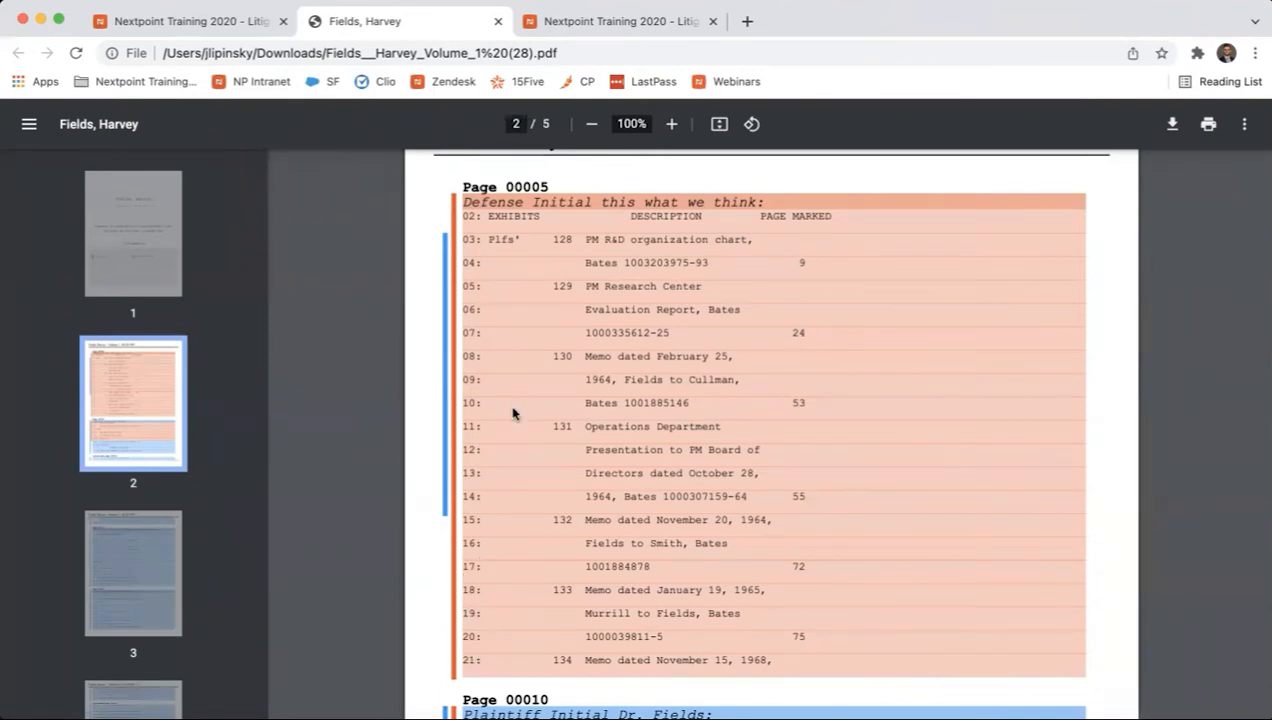
scroll(514, 414, down, 2)
scroll(515, 412, down, 1)
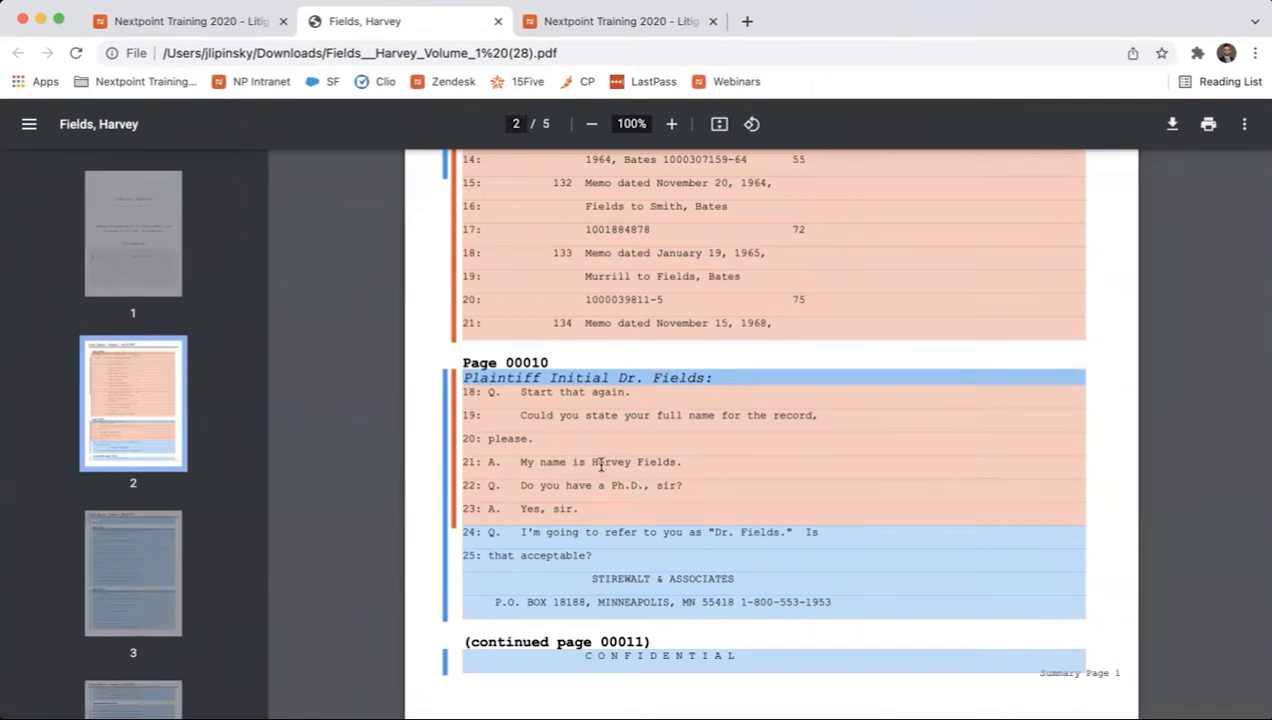
scroll(600, 464, down, 3)
scroll(600, 460, up, 3)
scroll(550, 380, up, 1)
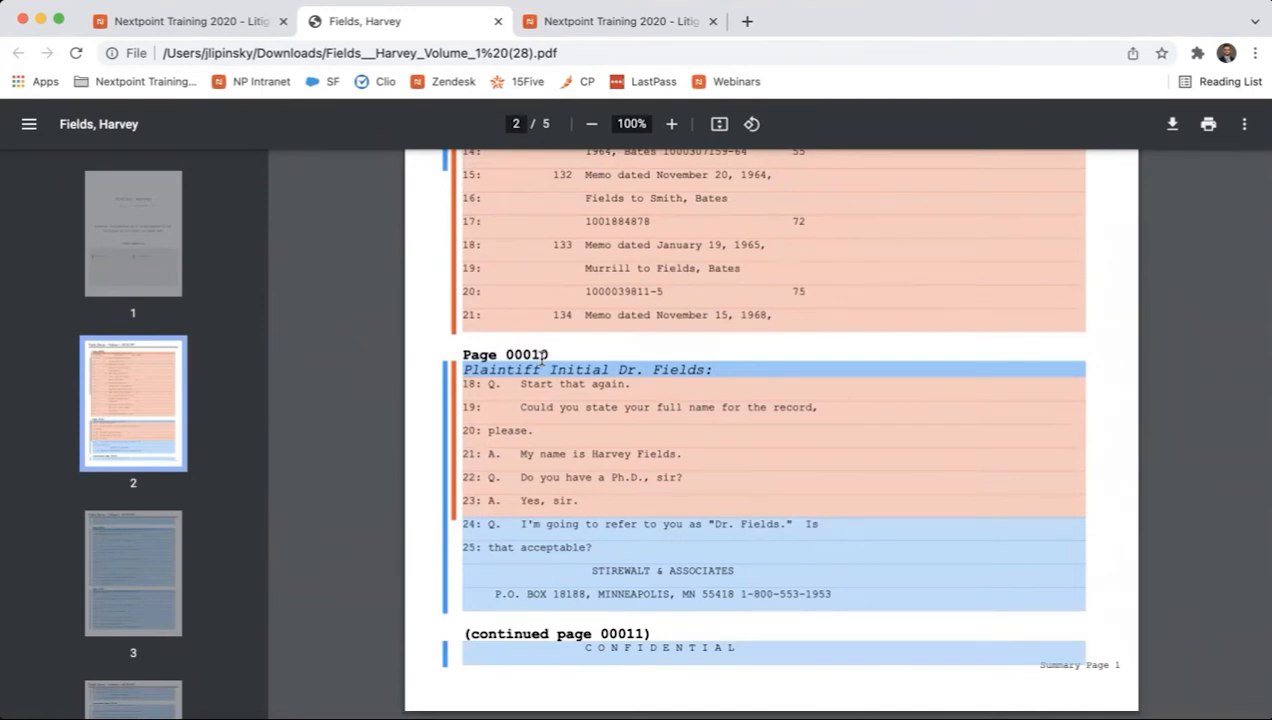
scroll(541, 356, down, 5)
scroll(541, 358, down, 3)
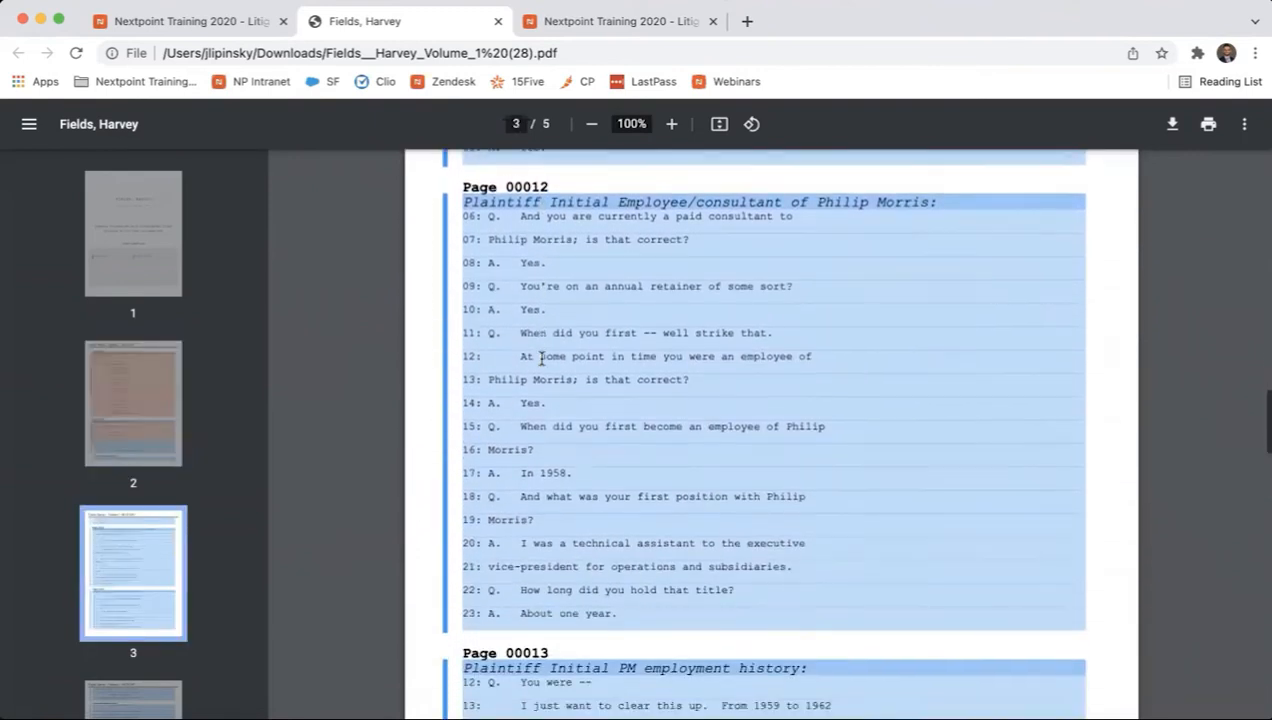
scroll(541, 358, down, 7)
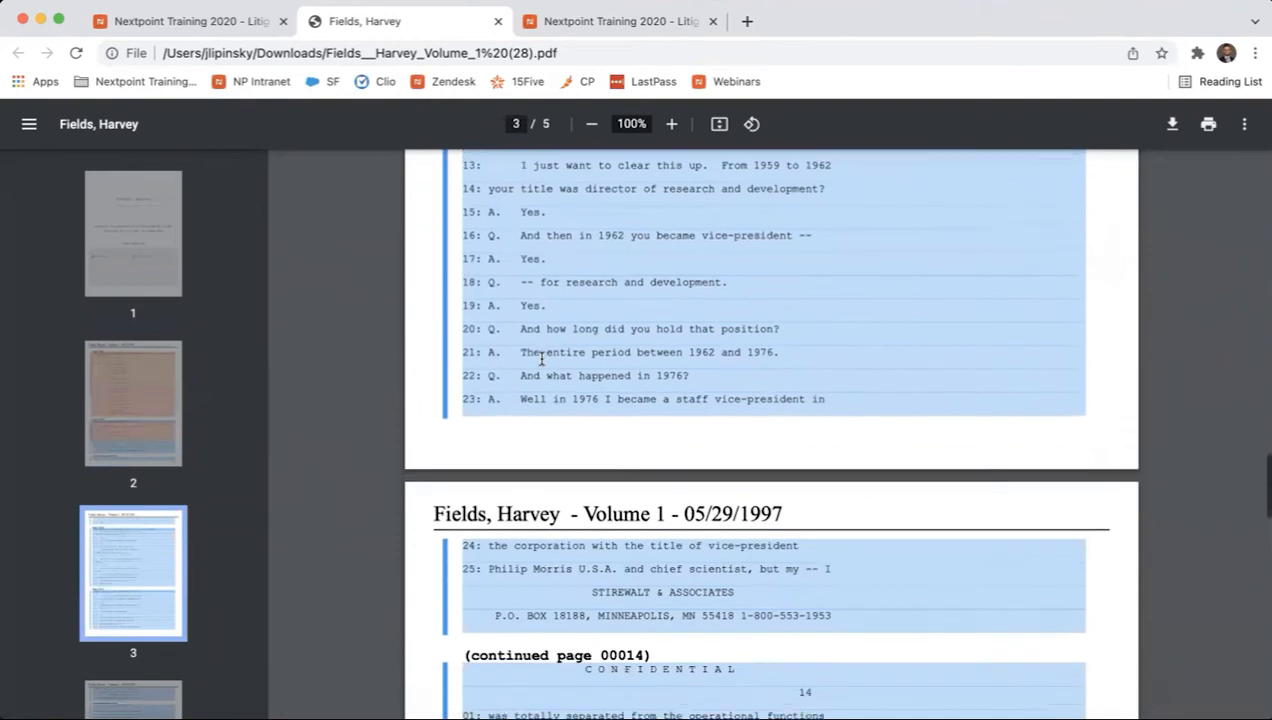
scroll(541, 358, down, 8)
scroll(541, 358, down, 6)
scroll(541, 358, up, 12)
scroll(541, 358, down, 4)
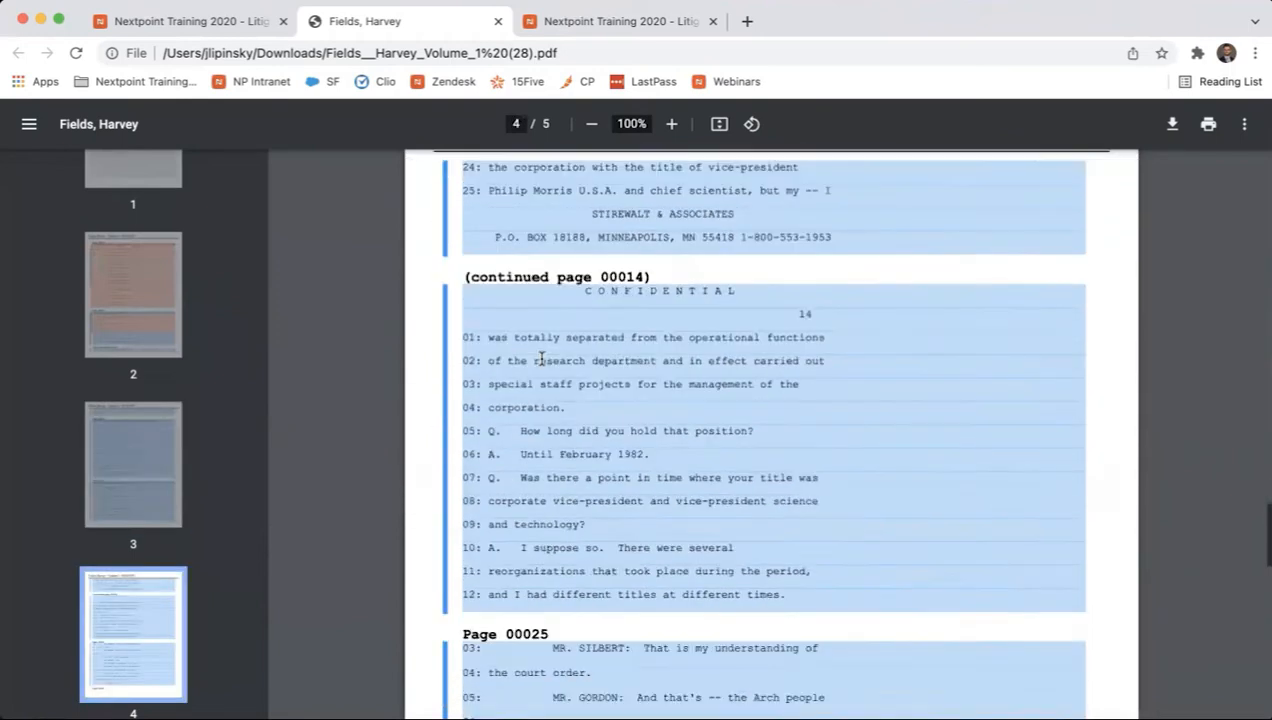
scroll(541, 358, down, 12)
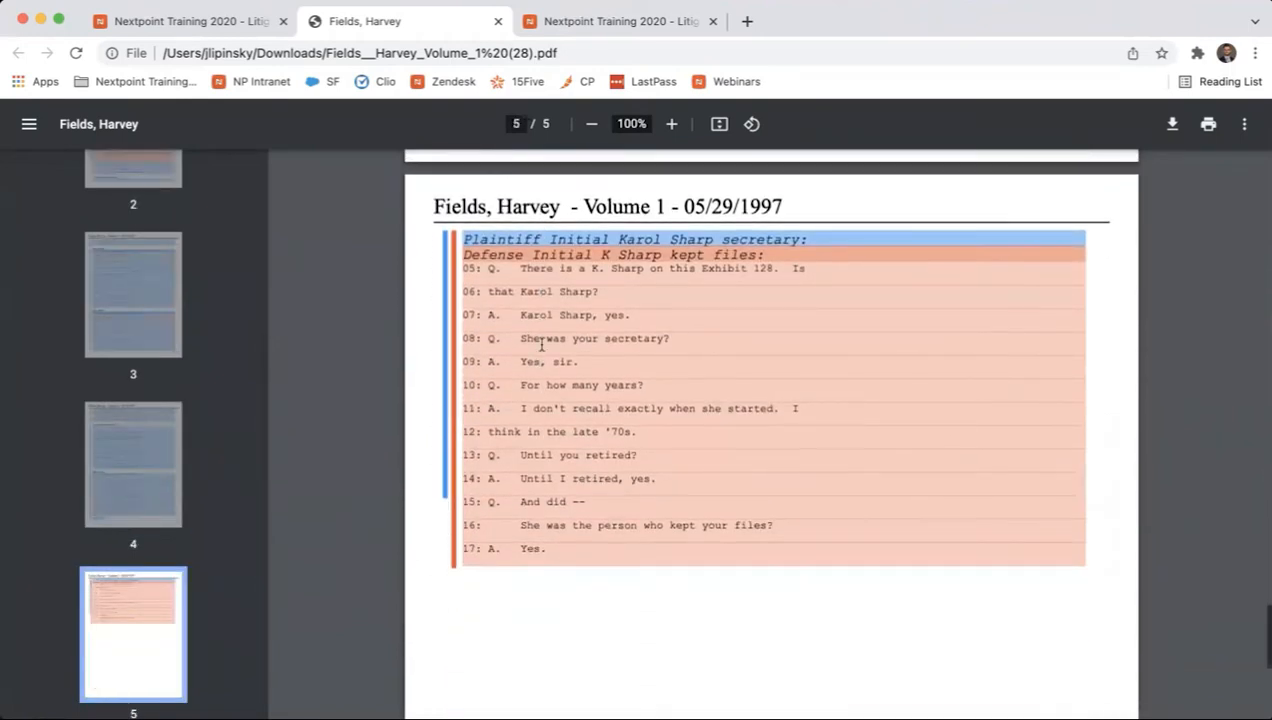
scroll(530, 393, down, 5)
scroll(530, 393, up, 5)
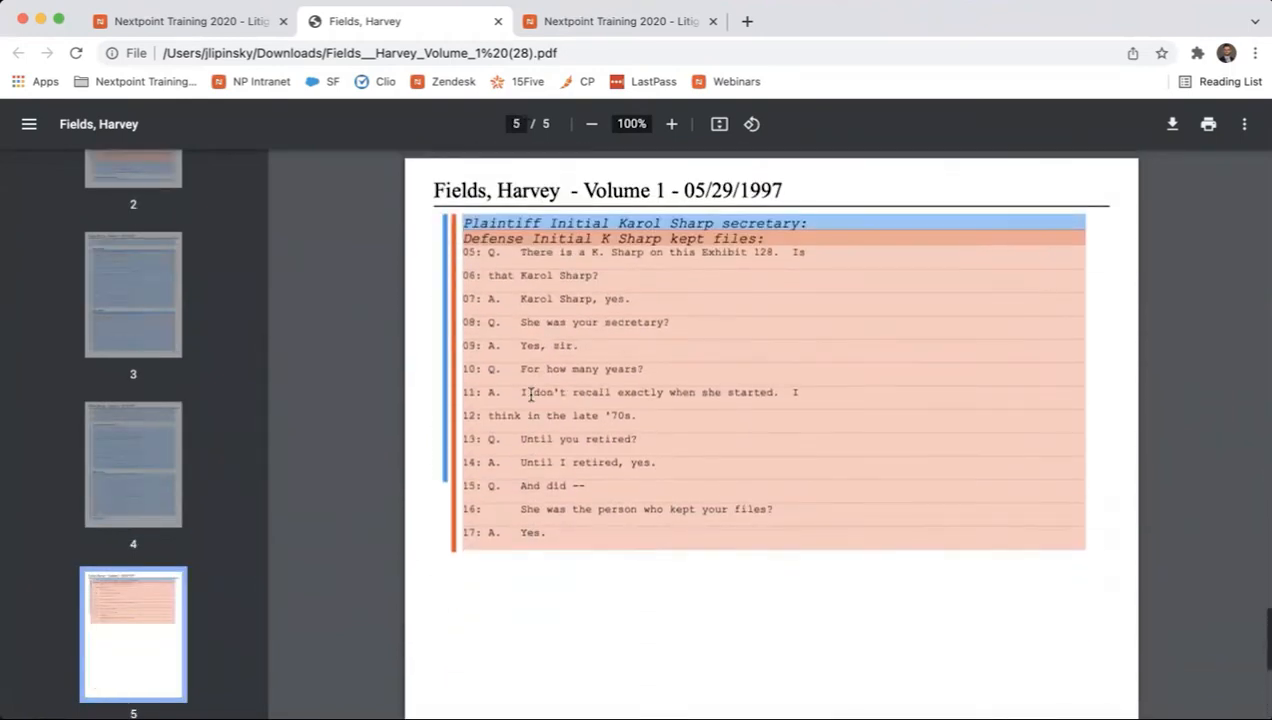
scroll(530, 393, up, 2)
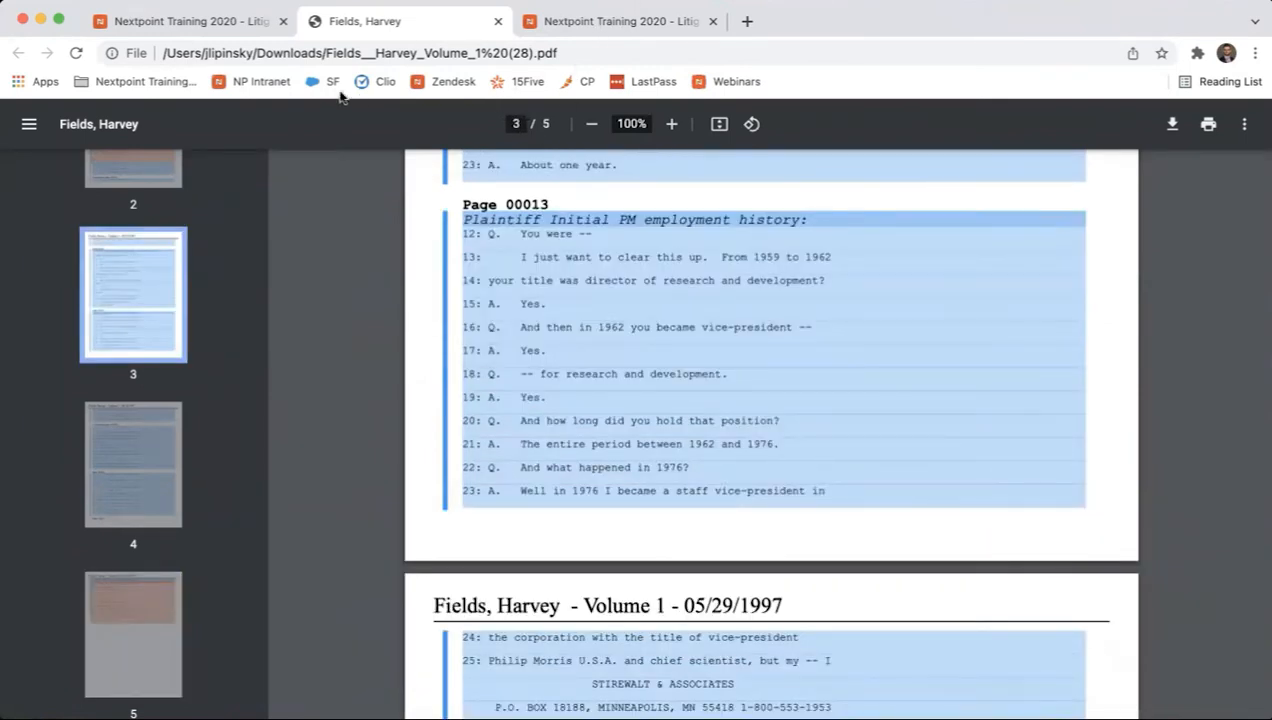
Return to the deposition transcript and set its report type to Summary Text
click(220, 28)
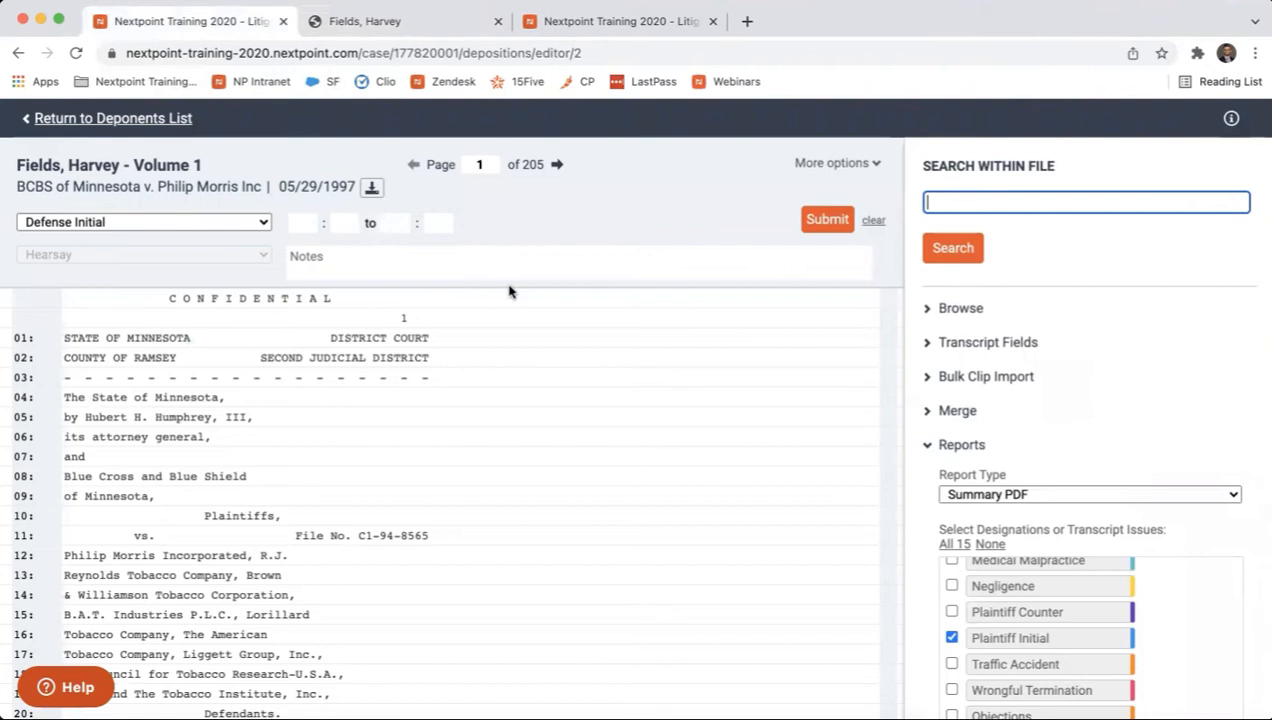
click(1047, 496)
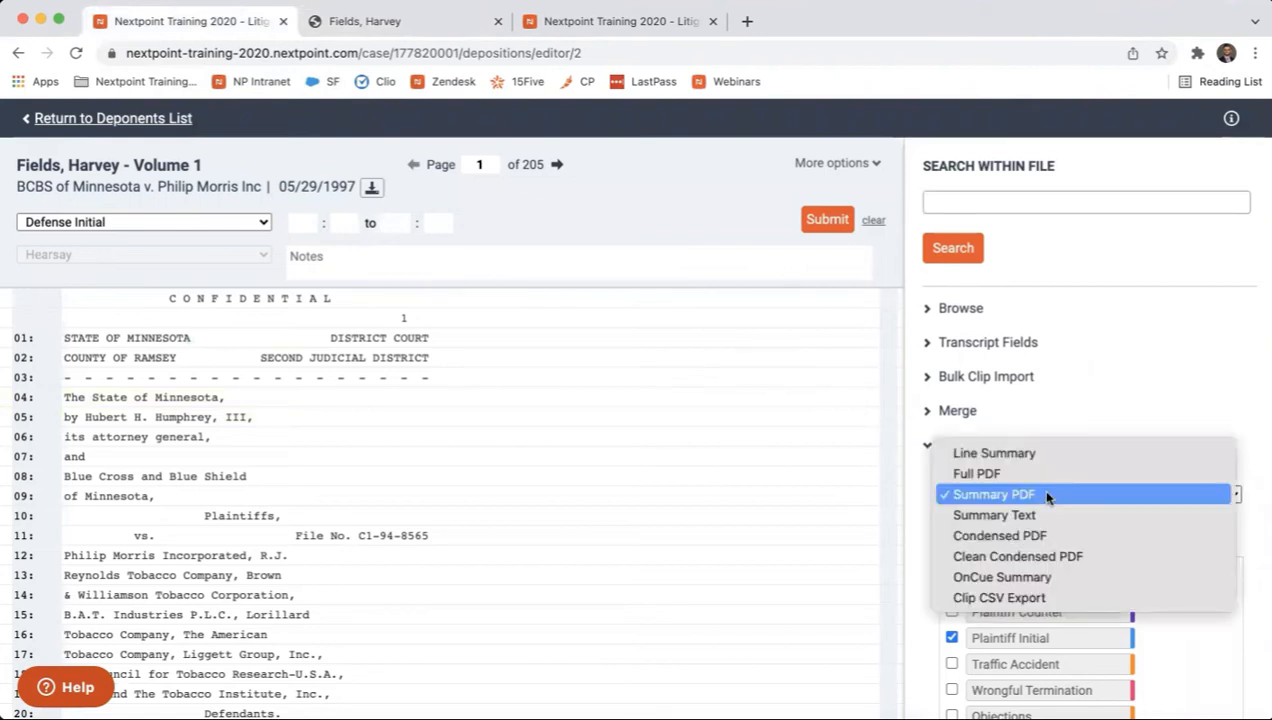
click(1040, 514)
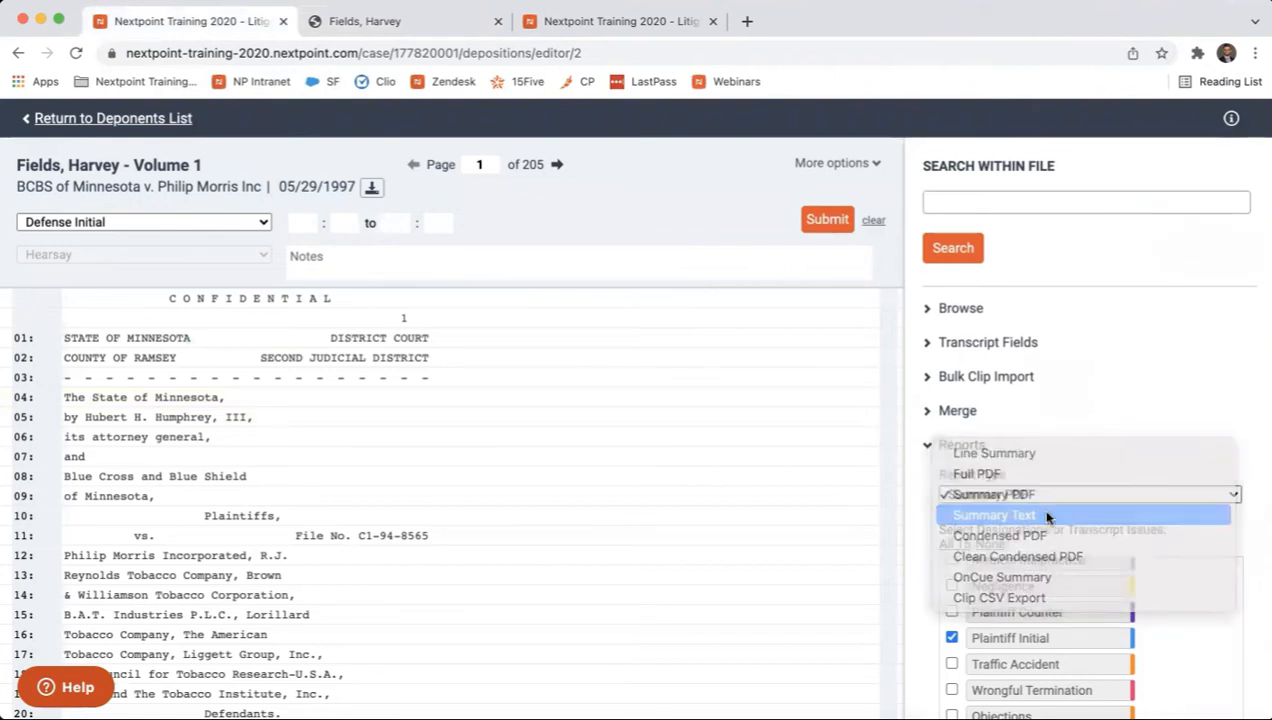
scroll(1036, 512, down, 2)
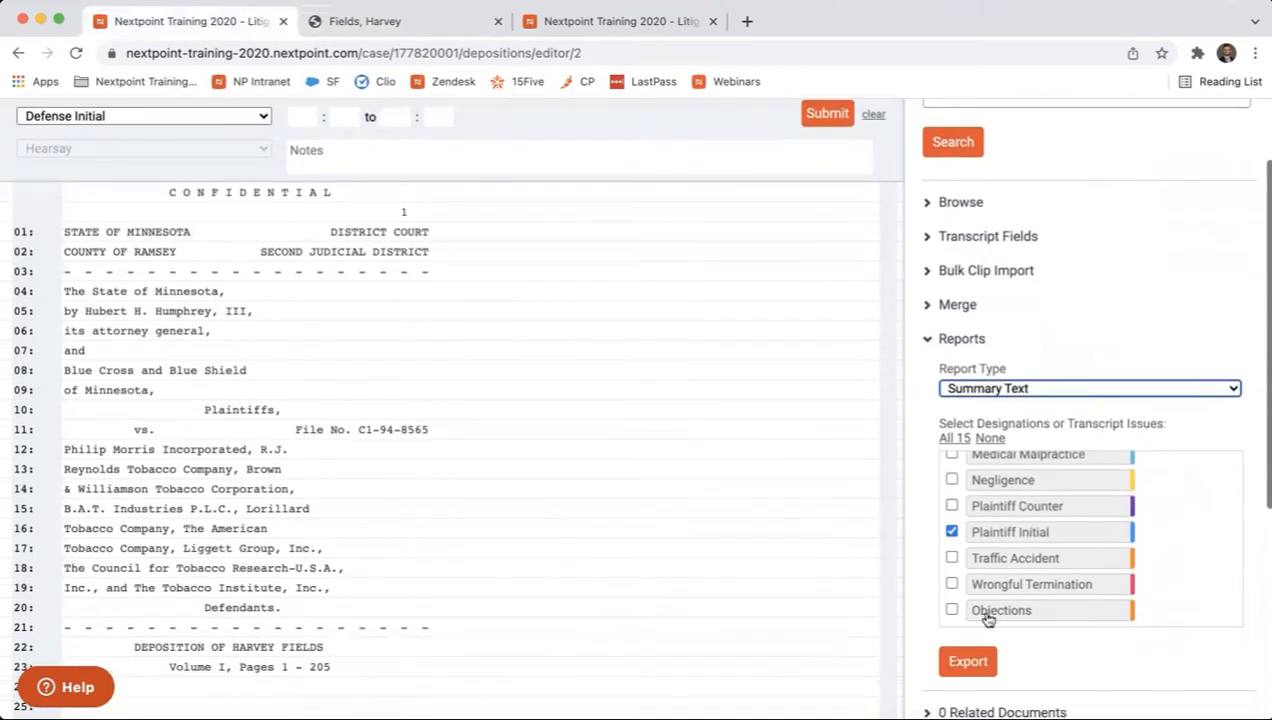
Export the Summary Text report and examine the designated testimony in the resulting text file
click(968, 661)
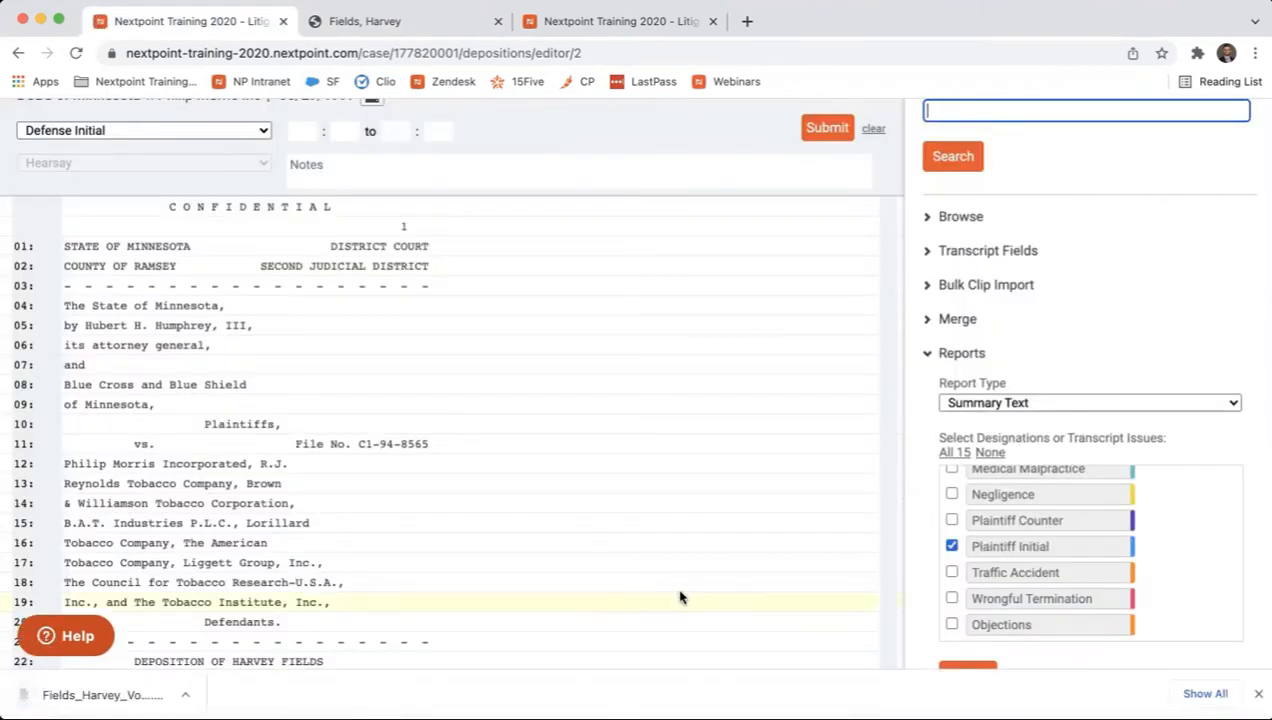
click(135, 690)
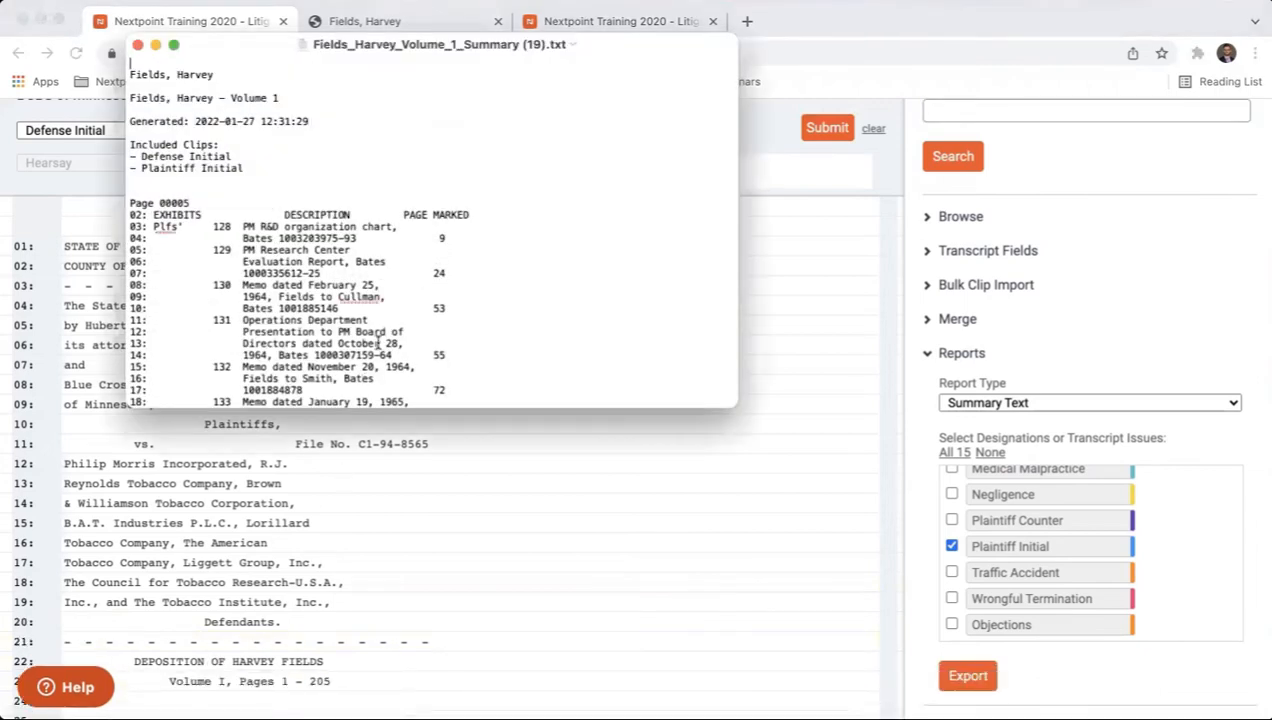
scroll(362, 381, down, 10)
scroll(378, 343, down, 15)
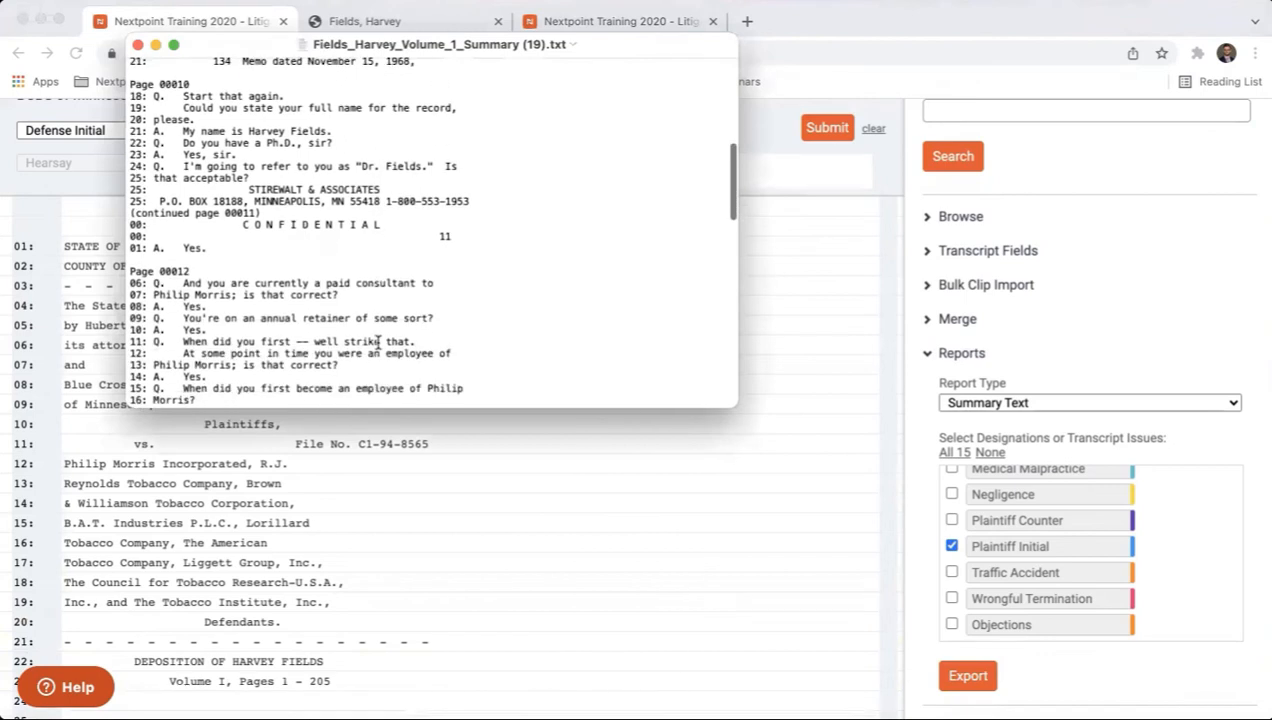
scroll(378, 343, down, 1)
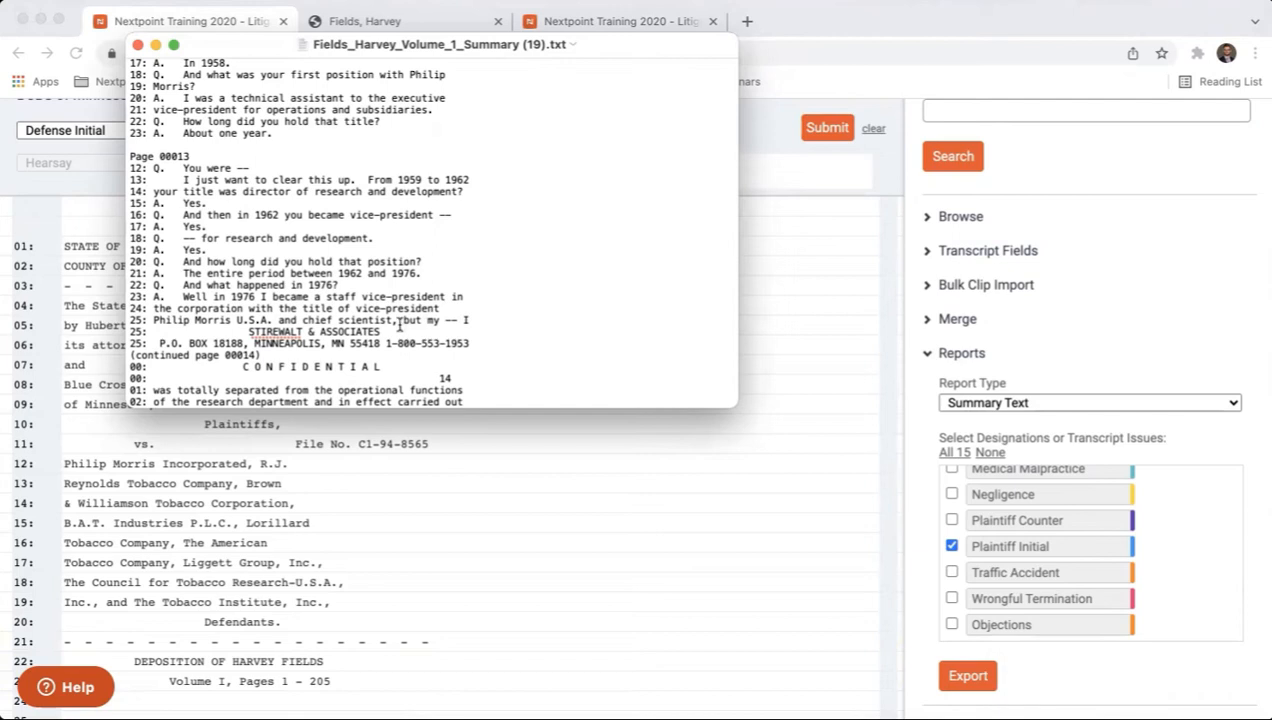
drag(472, 310, 140, 150)
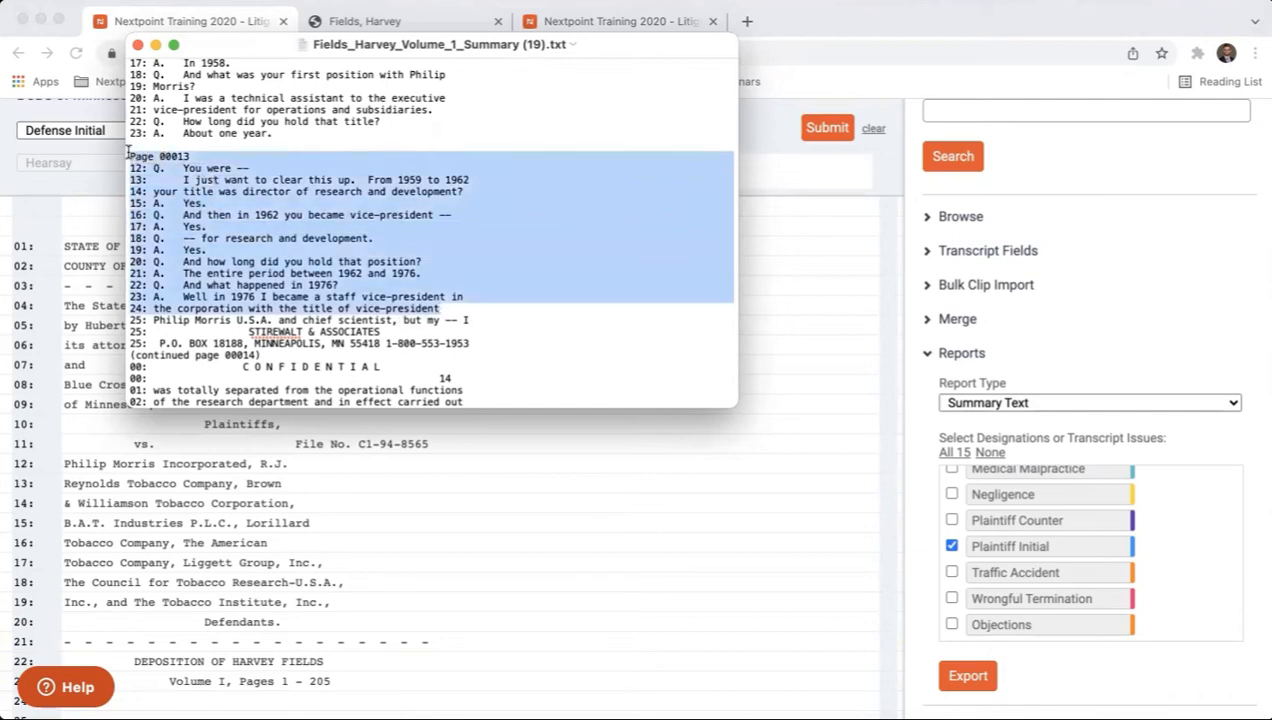
click(135, 53)
Set the report type to Condensed PDF and review its highlighting, notes and margin options
click(1048, 405)
click(1046, 403)
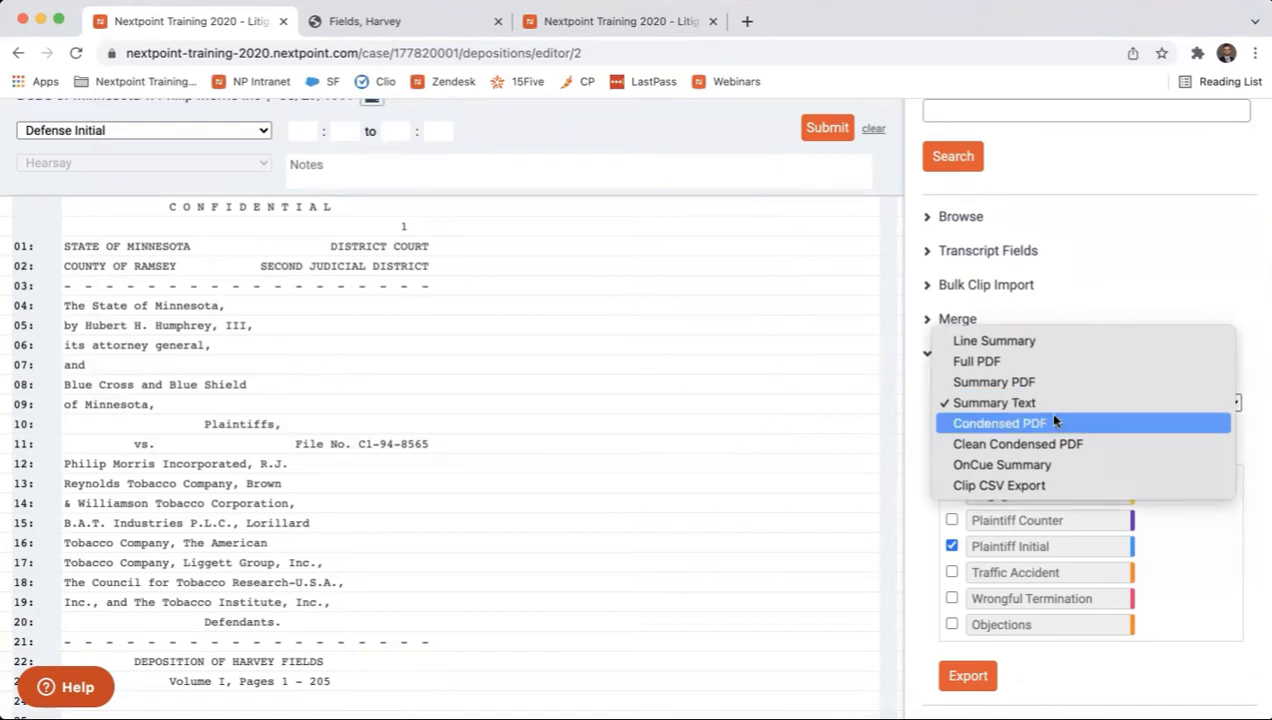
click(1054, 422)
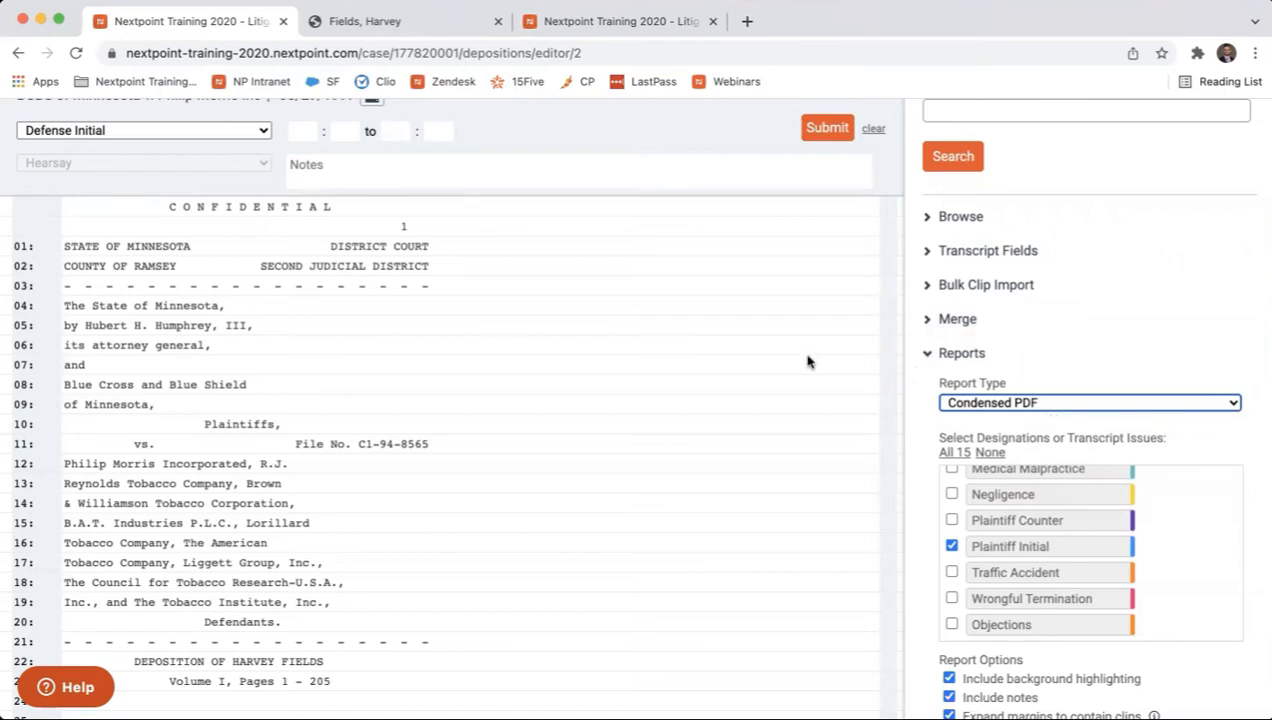
scroll(790, 357, up, 3)
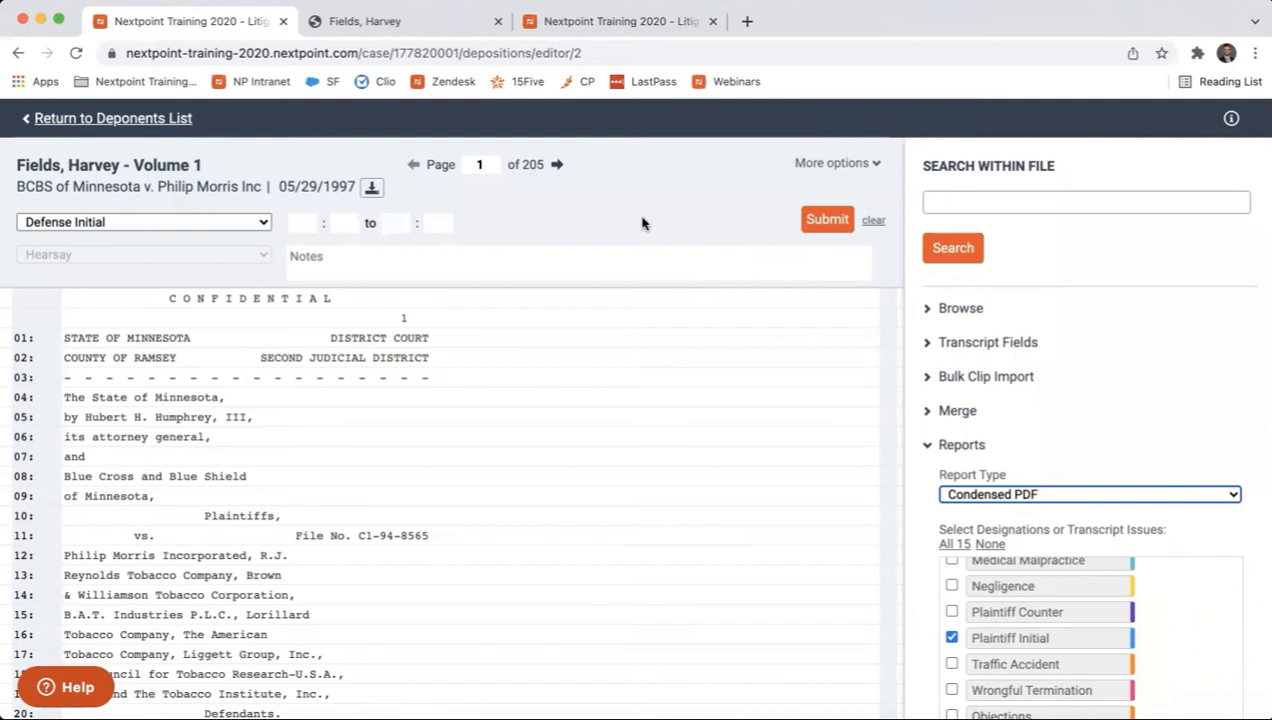
scroll(1065, 405, down, 3)
scroll(1065, 405, down, 5)
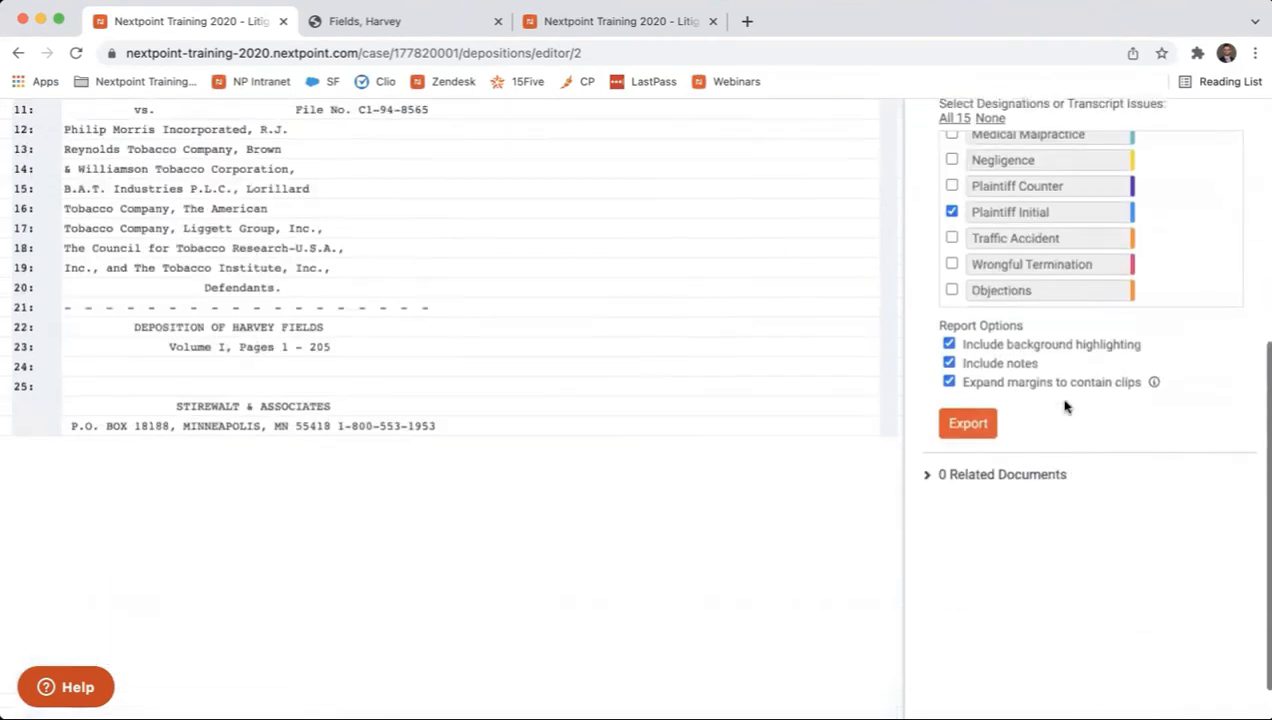
scroll(1065, 406, up, 2)
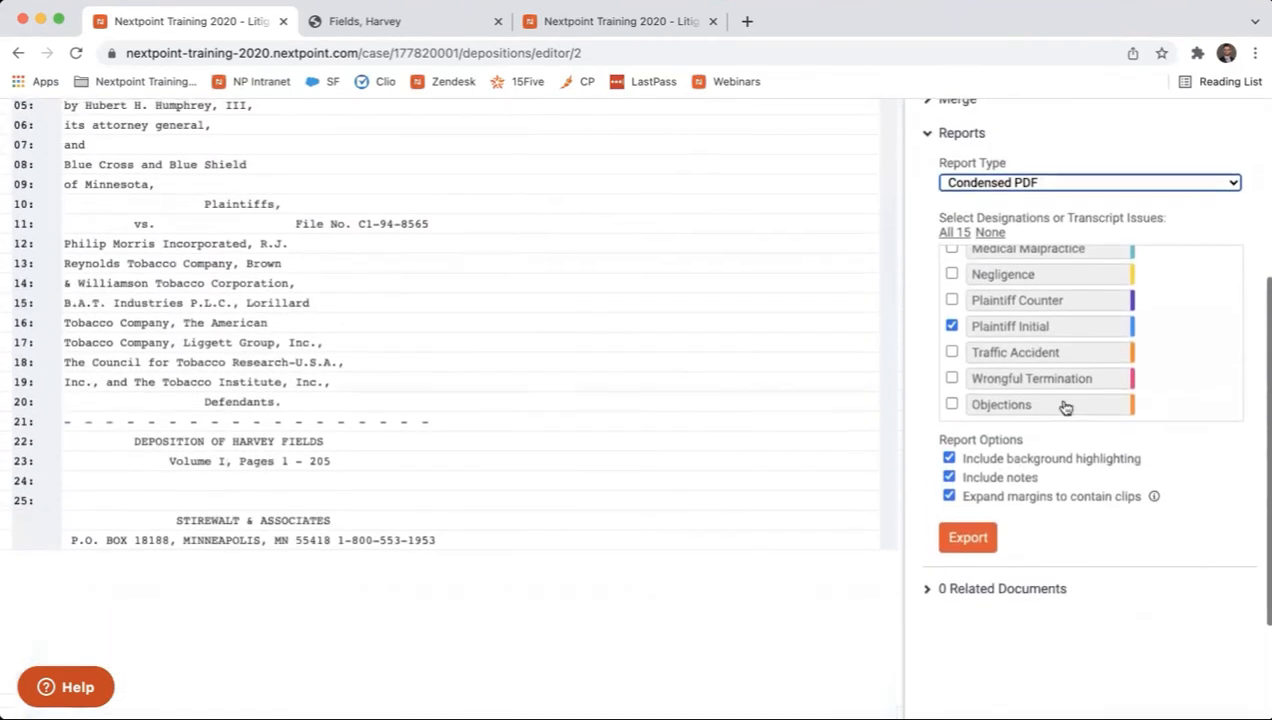
Look over the remaining report types, including Clean Condensed PDF, OnCue Summary and Clip CSV Export
click(1104, 183)
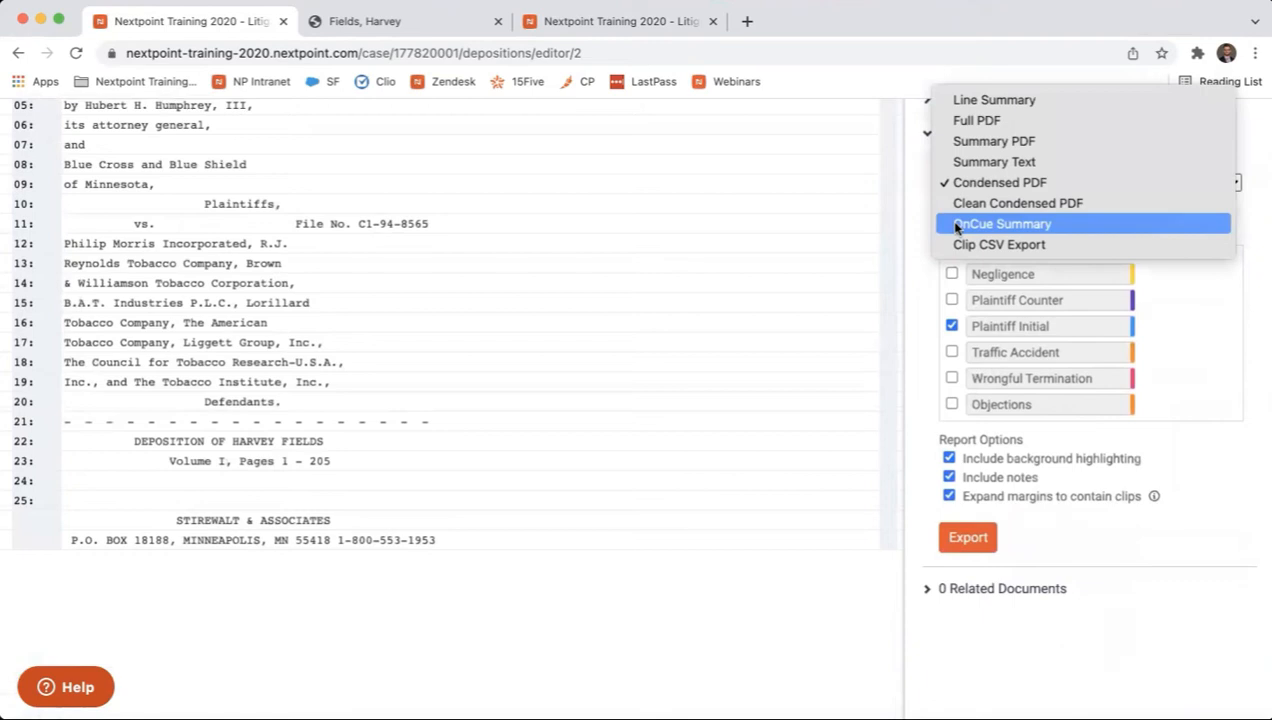
click(923, 218)
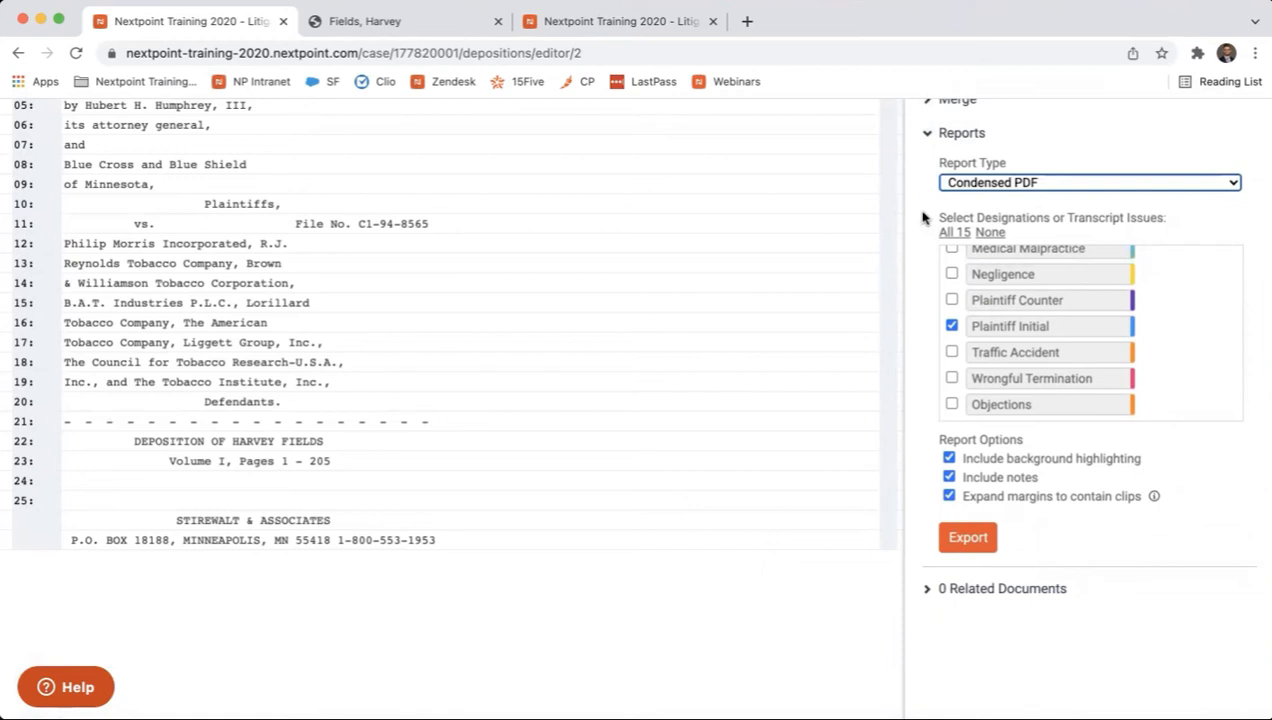
scroll(923, 218, up, 5)
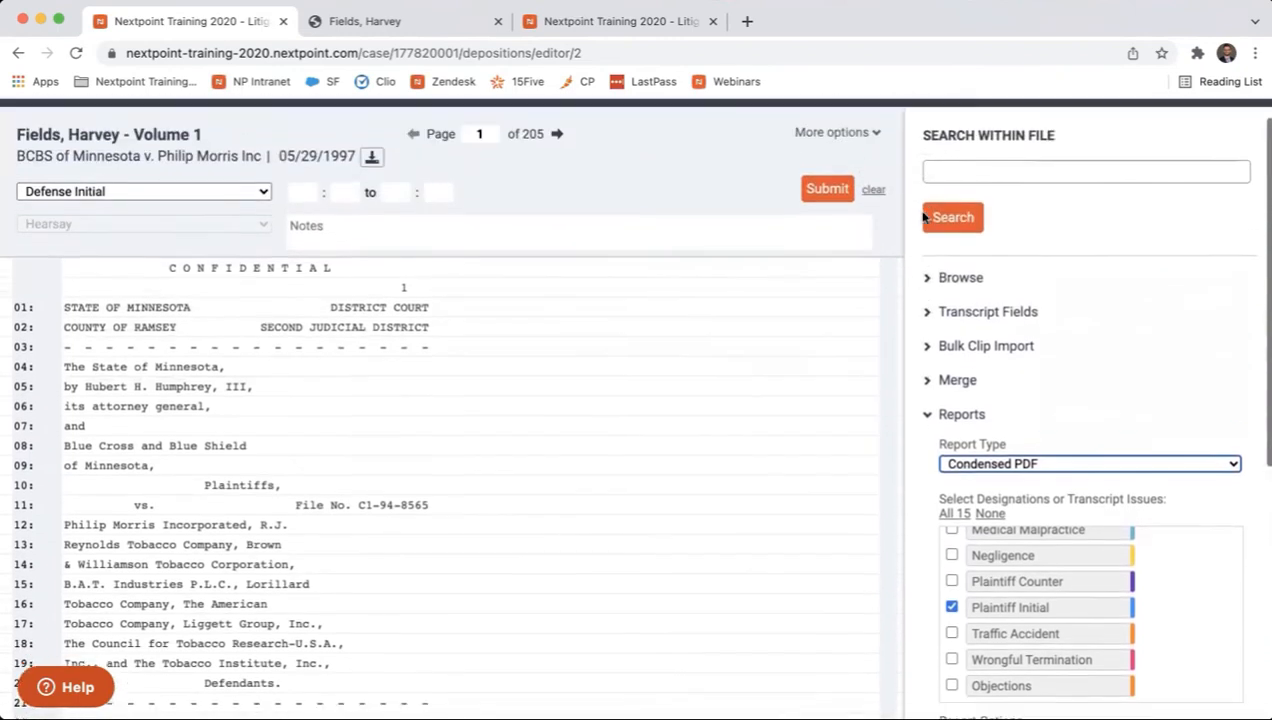
scroll(923, 218, up, 1)
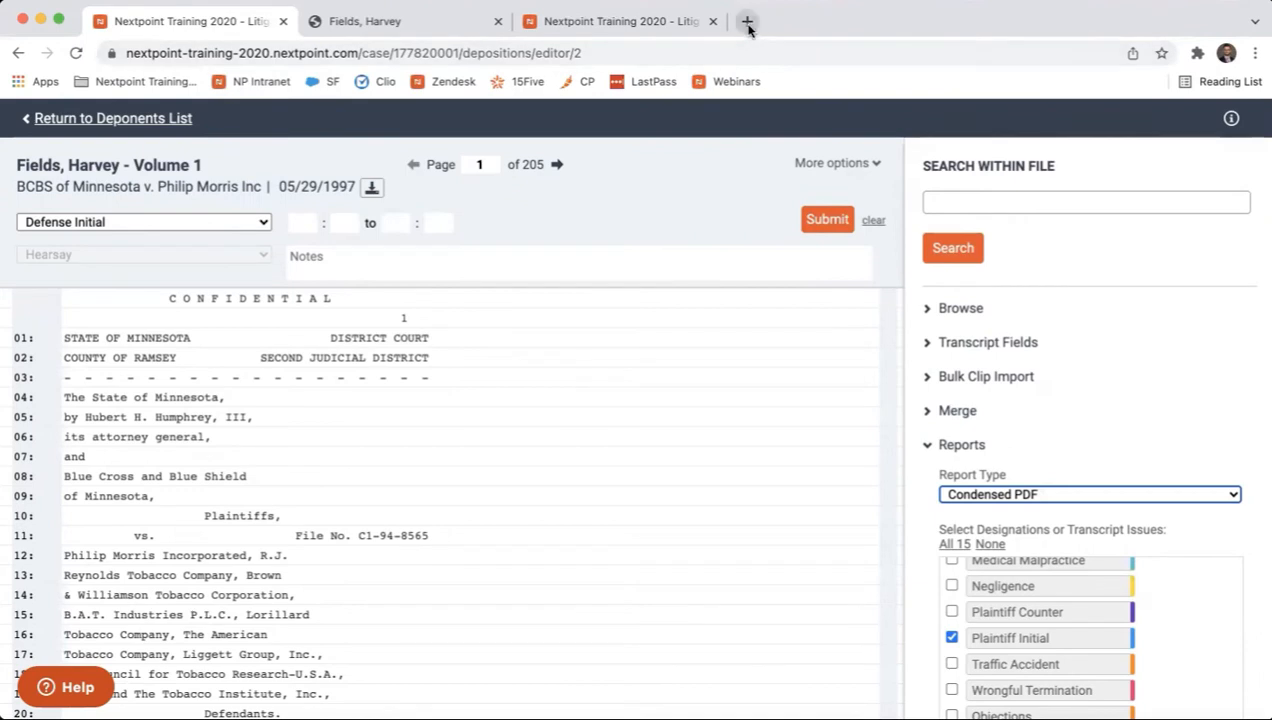
Open the Enron litigation case in a new browser tab and show its deponents list
click(747, 22)
click(170, 82)
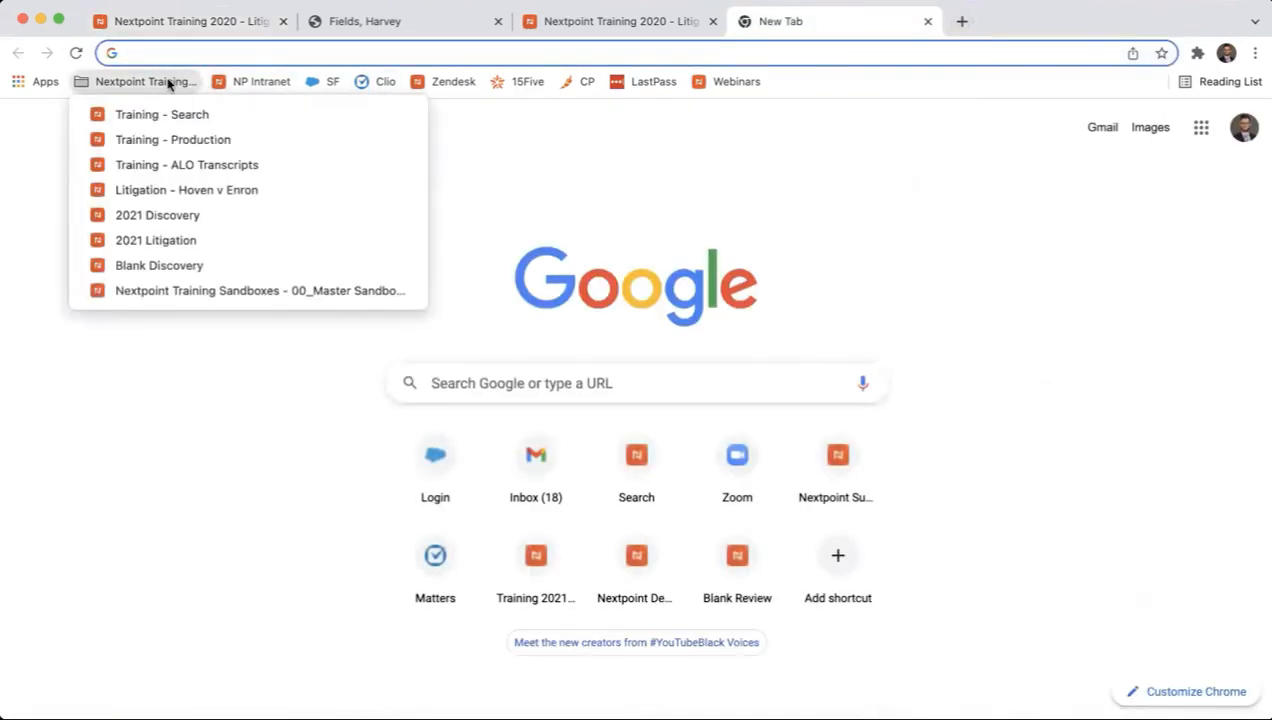
click(187, 190)
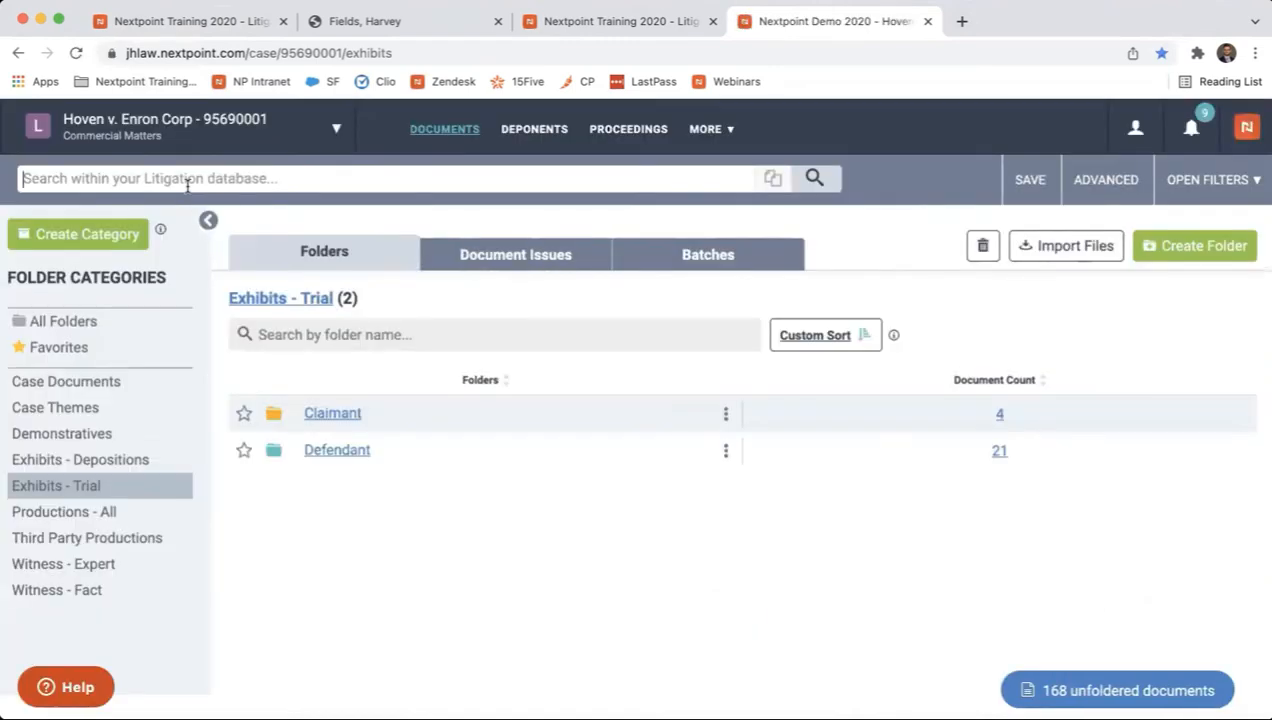
click(510, 142)
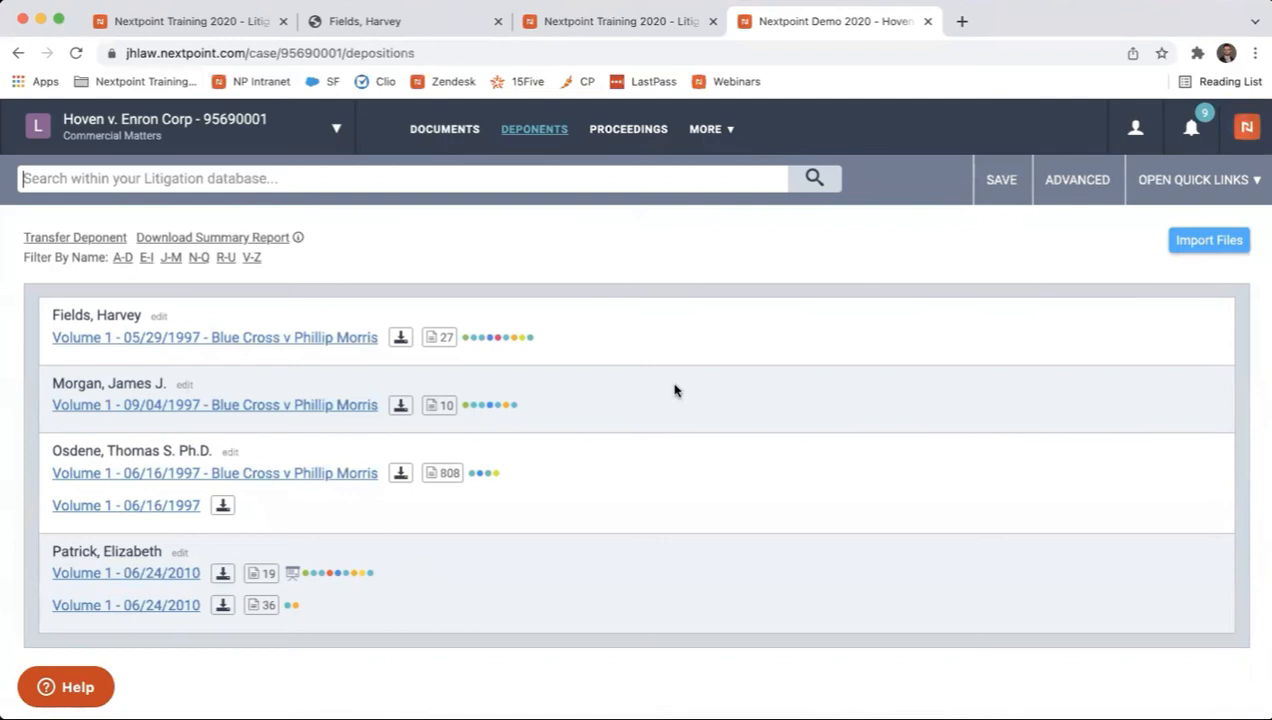
Filter the deponents by the "bad faith" transcript issue and generate the Clip Summary Report as a PDF
click(1172, 182)
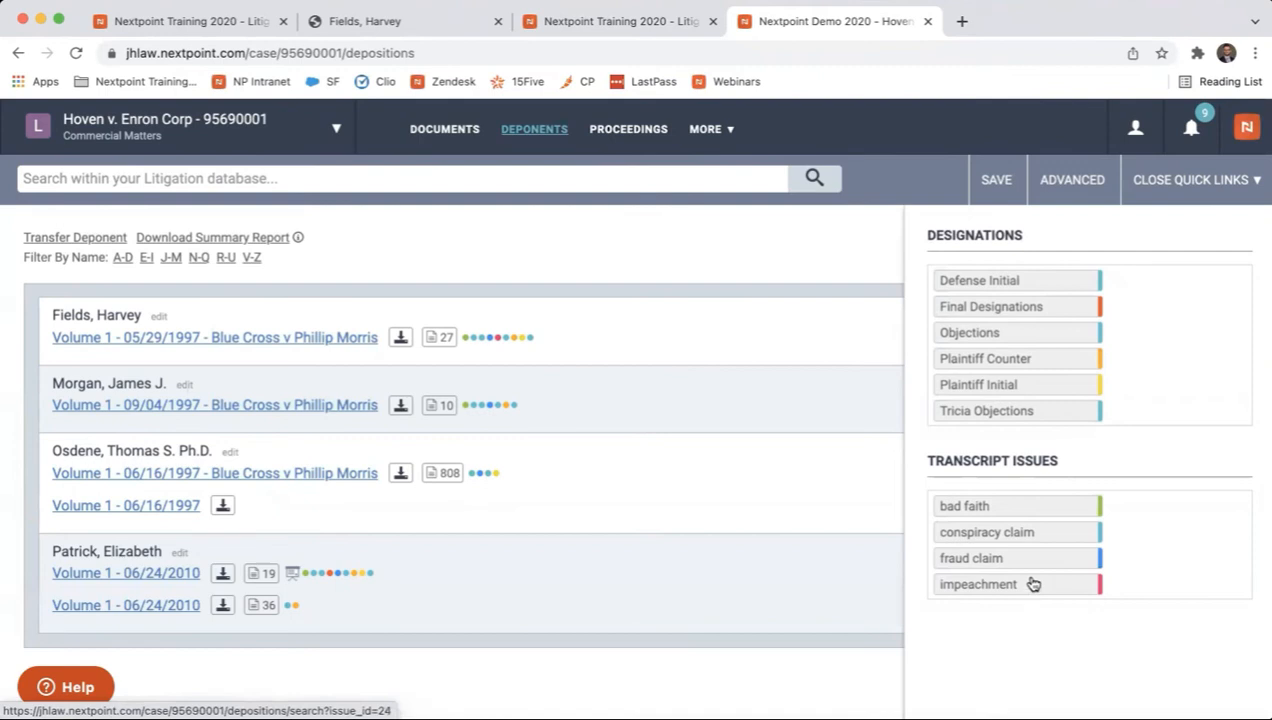
click(1015, 510)
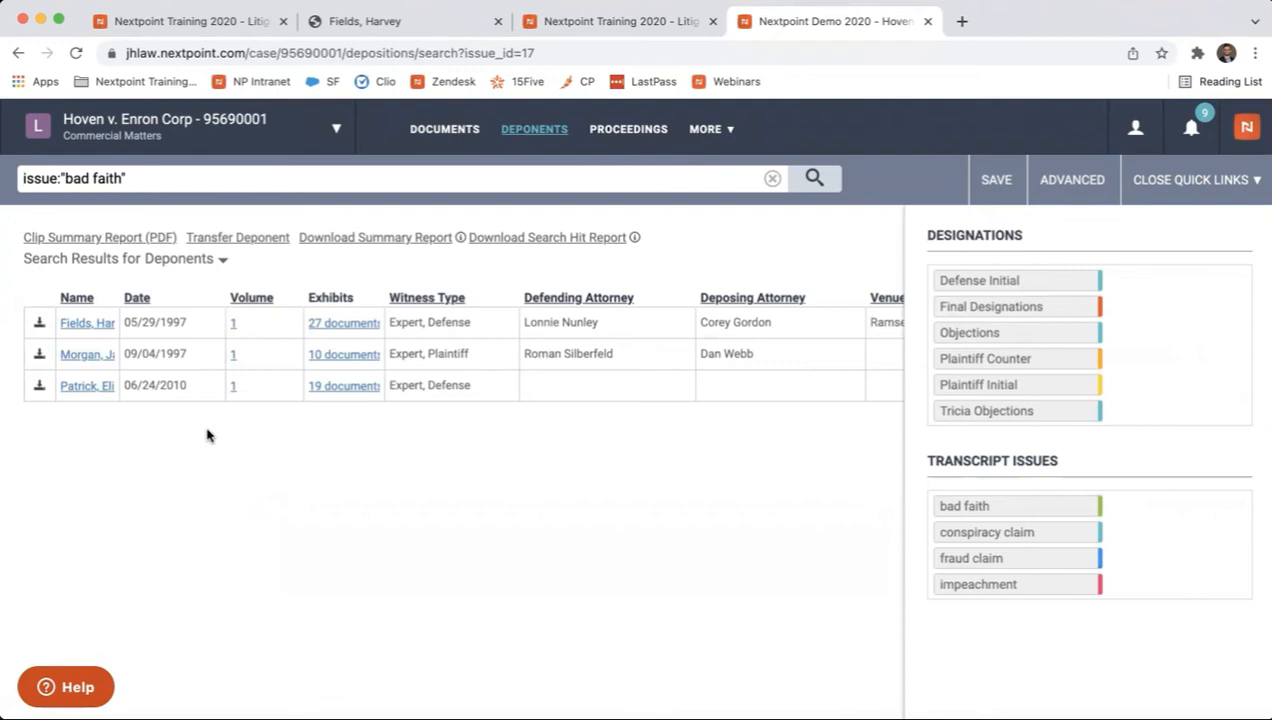
click(140, 240)
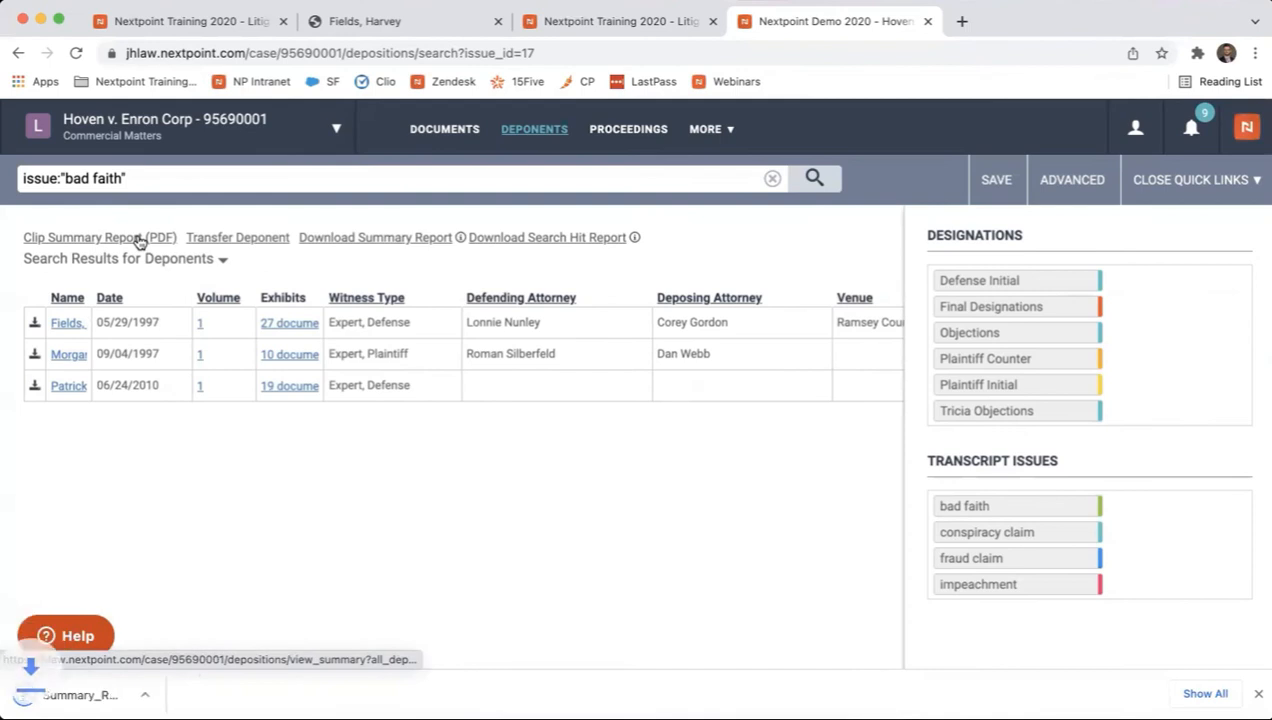
Open the bad faith summary report PDF, examine the clipped testimony for each deponent, and close it
click(110, 695)
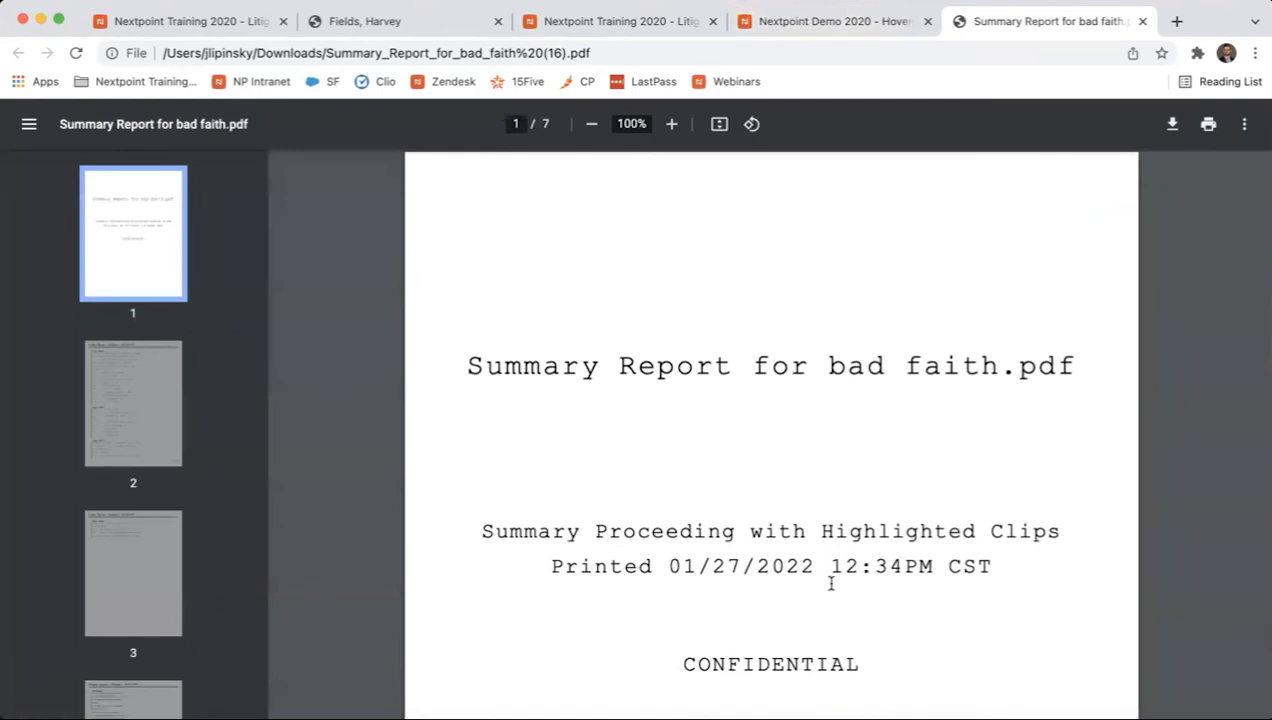
scroll(910, 591, down, 10)
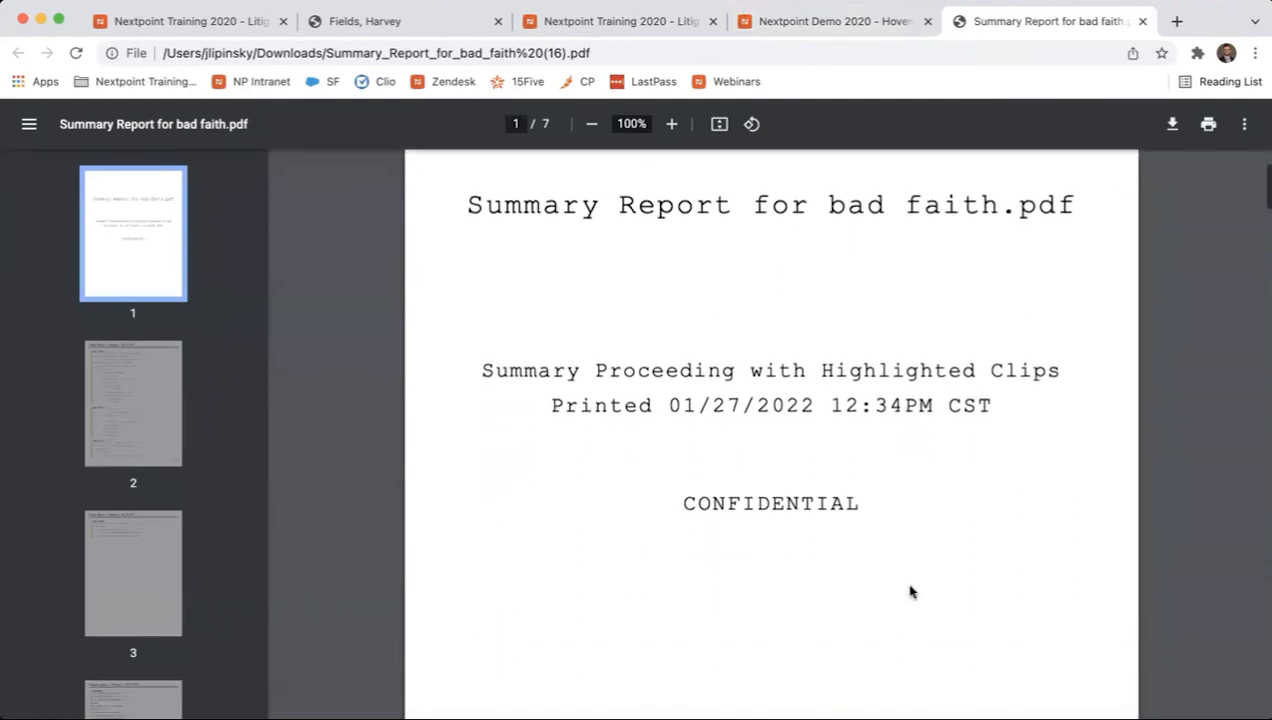
scroll(910, 591, down, 5)
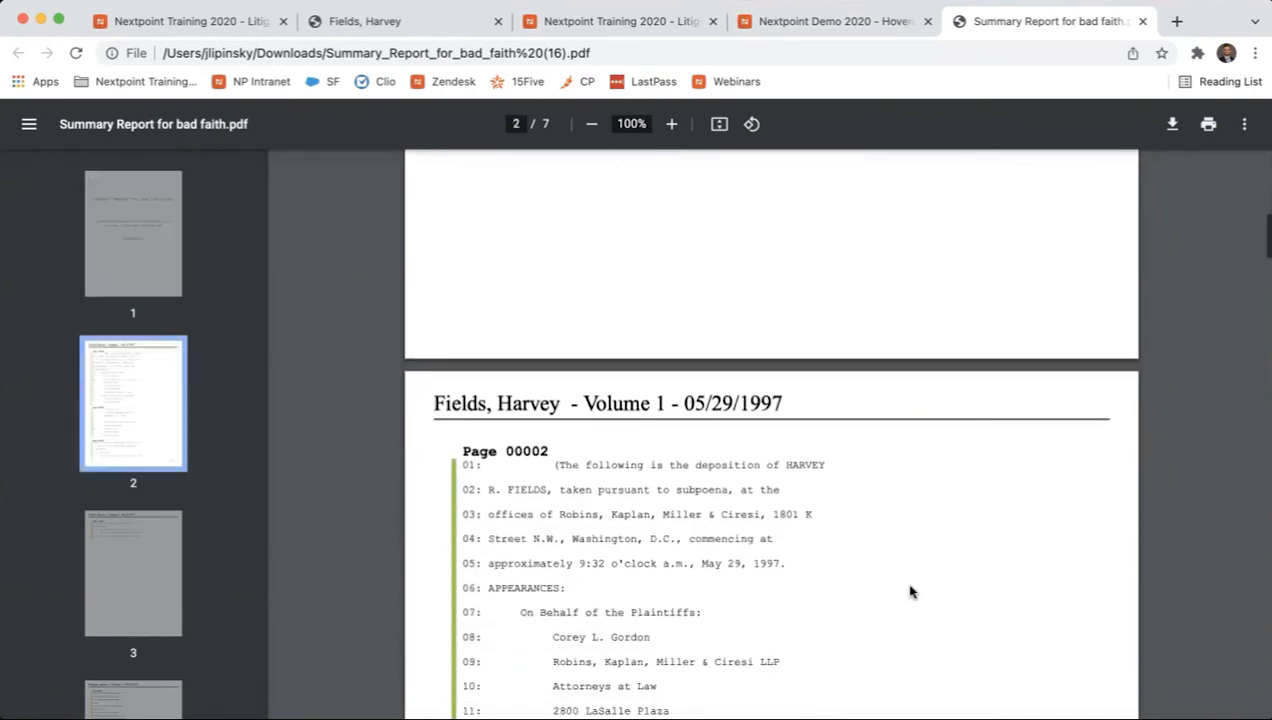
scroll(838, 435, down, 1)
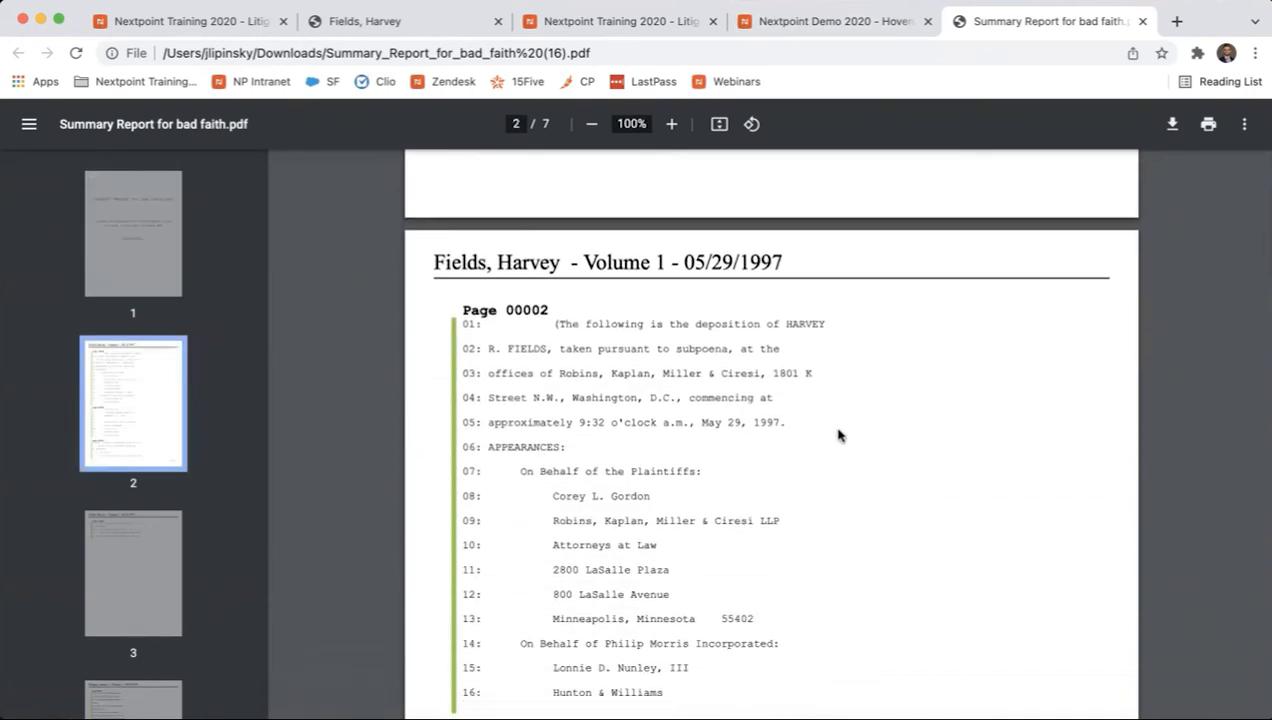
scroll(838, 435, down, 8)
scroll(838, 435, up, 8)
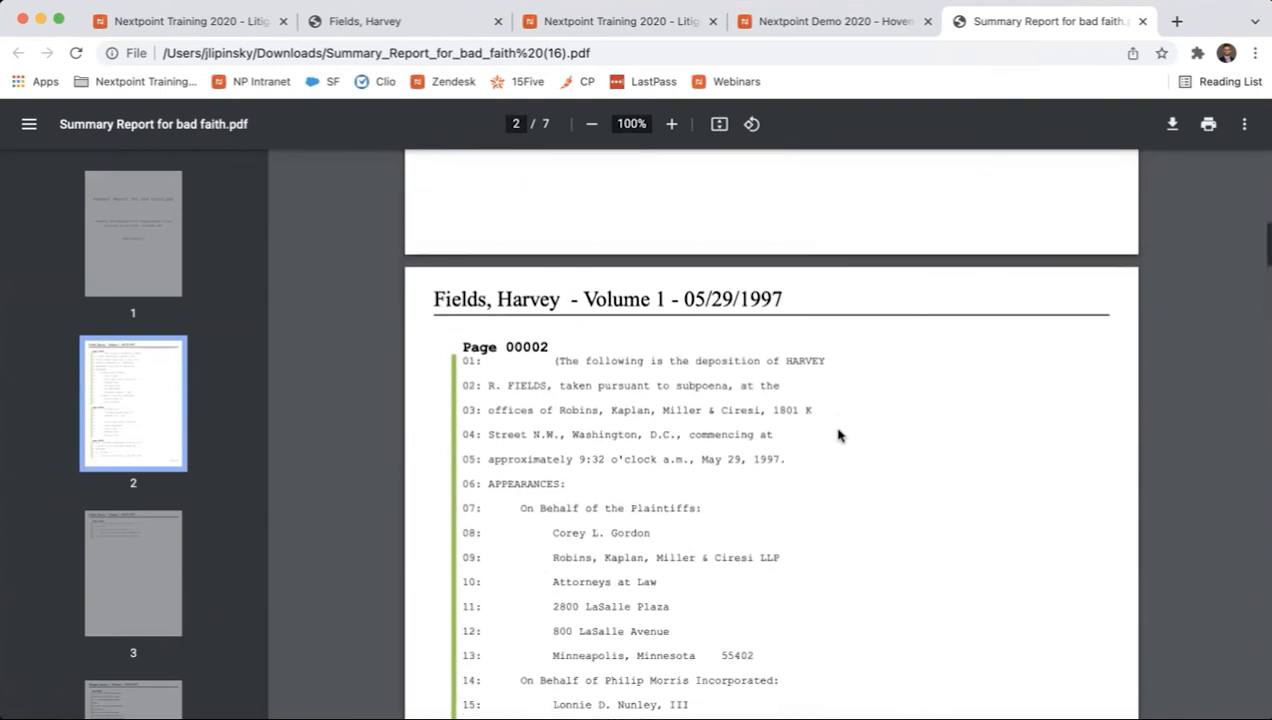
scroll(838, 435, up, 1)
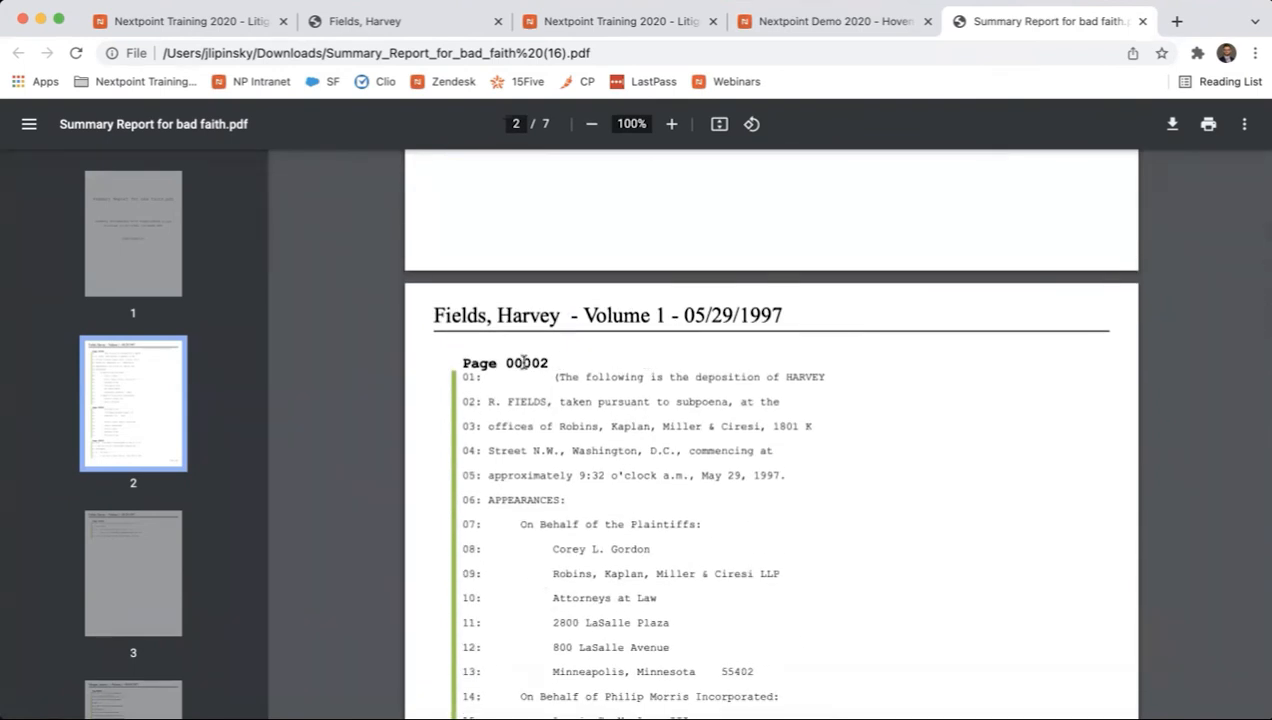
scroll(538, 377, down, 3)
scroll(540, 380, down, 6)
scroll(548, 385, down, 7)
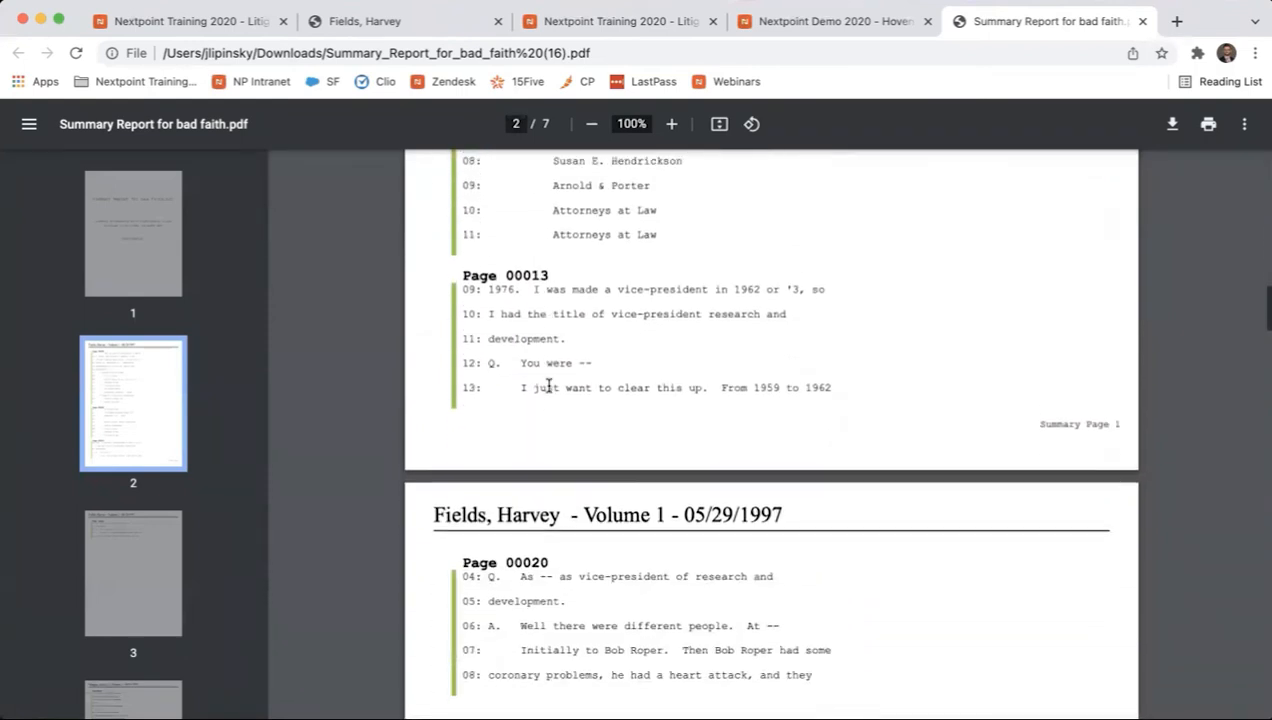
scroll(548, 385, down, 6)
scroll(548, 385, down, 10)
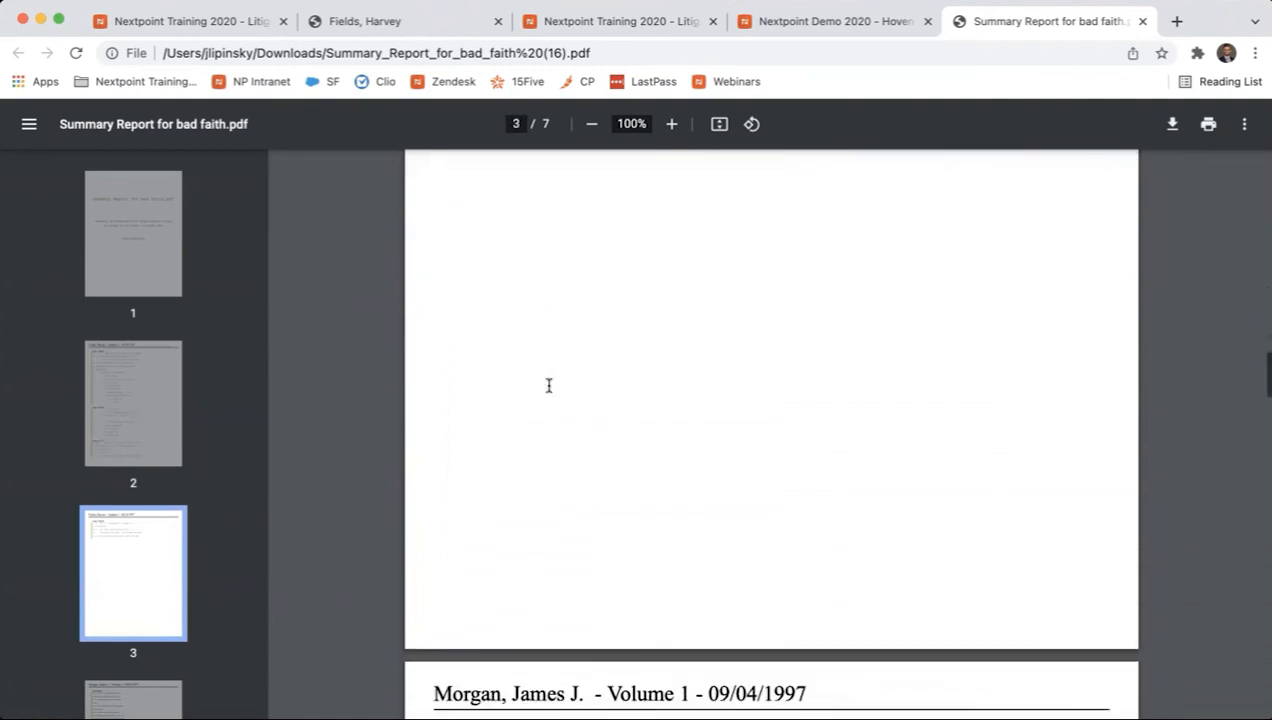
scroll(548, 385, down, 9)
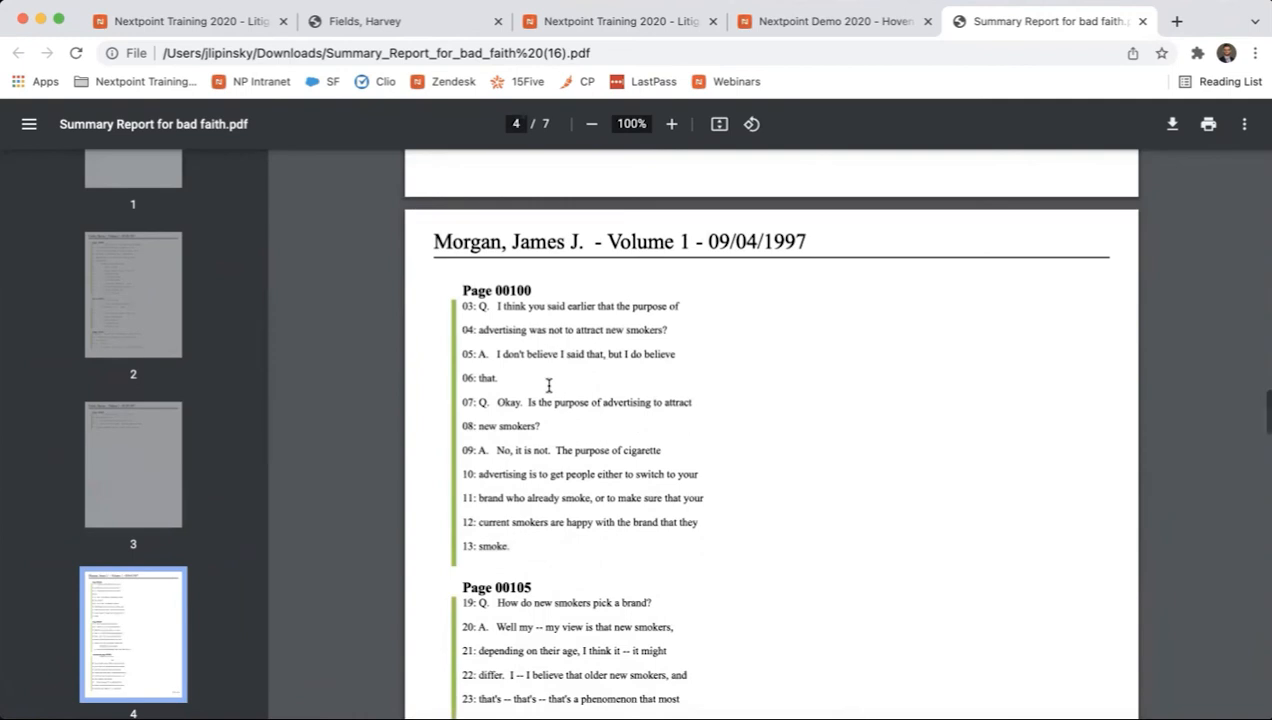
scroll(548, 385, down, 2)
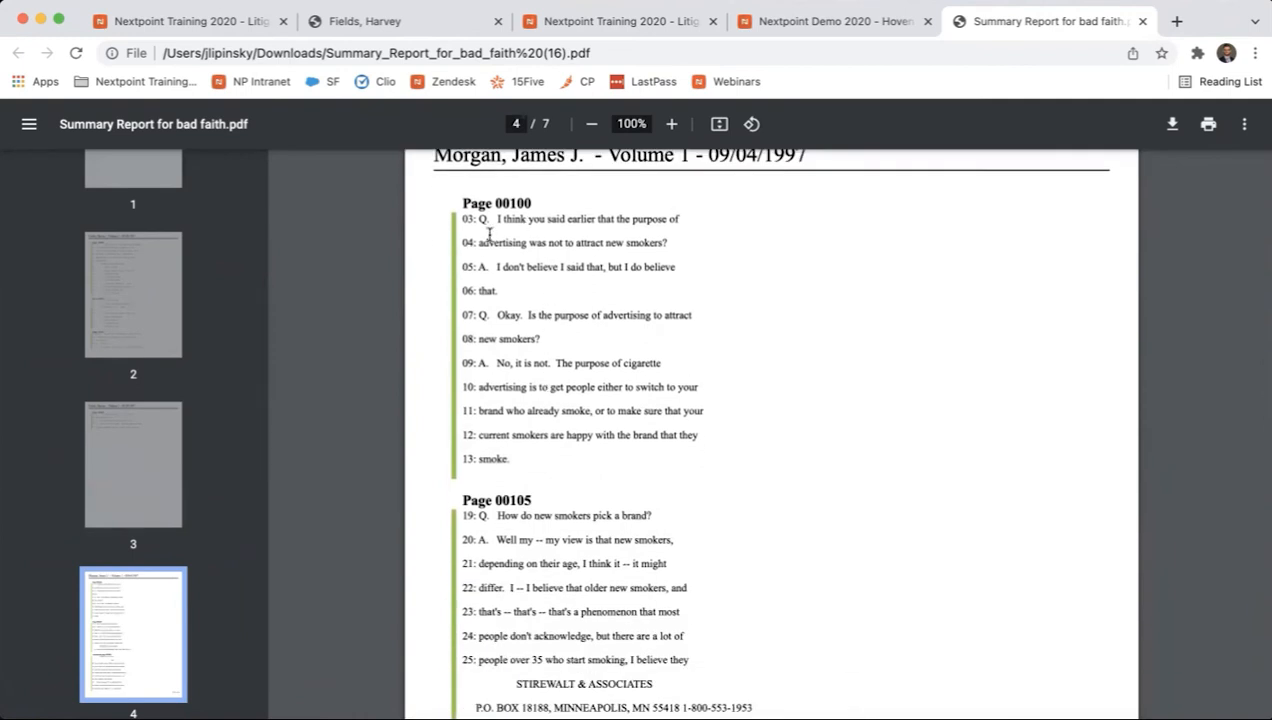
scroll(526, 411, down, 5)
scroll(527, 410, down, 14)
scroll(530, 459, down, 11)
scroll(530, 459, down, 8)
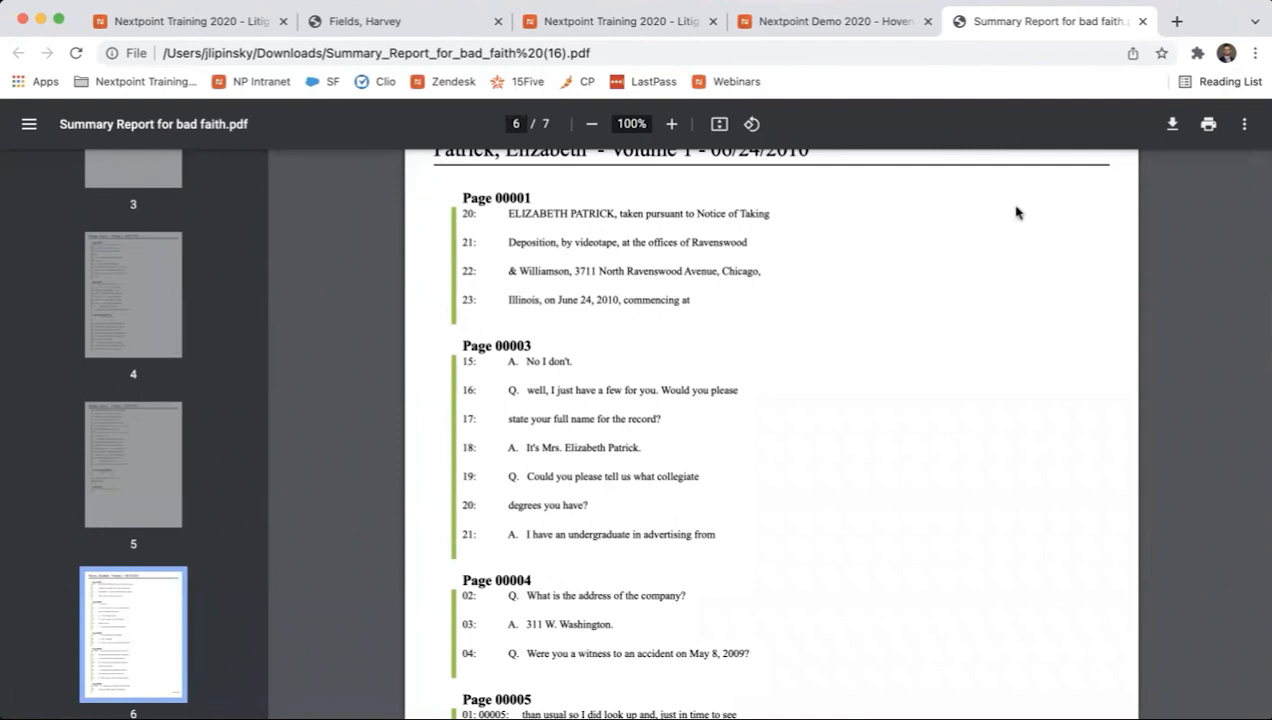
click(1142, 21)
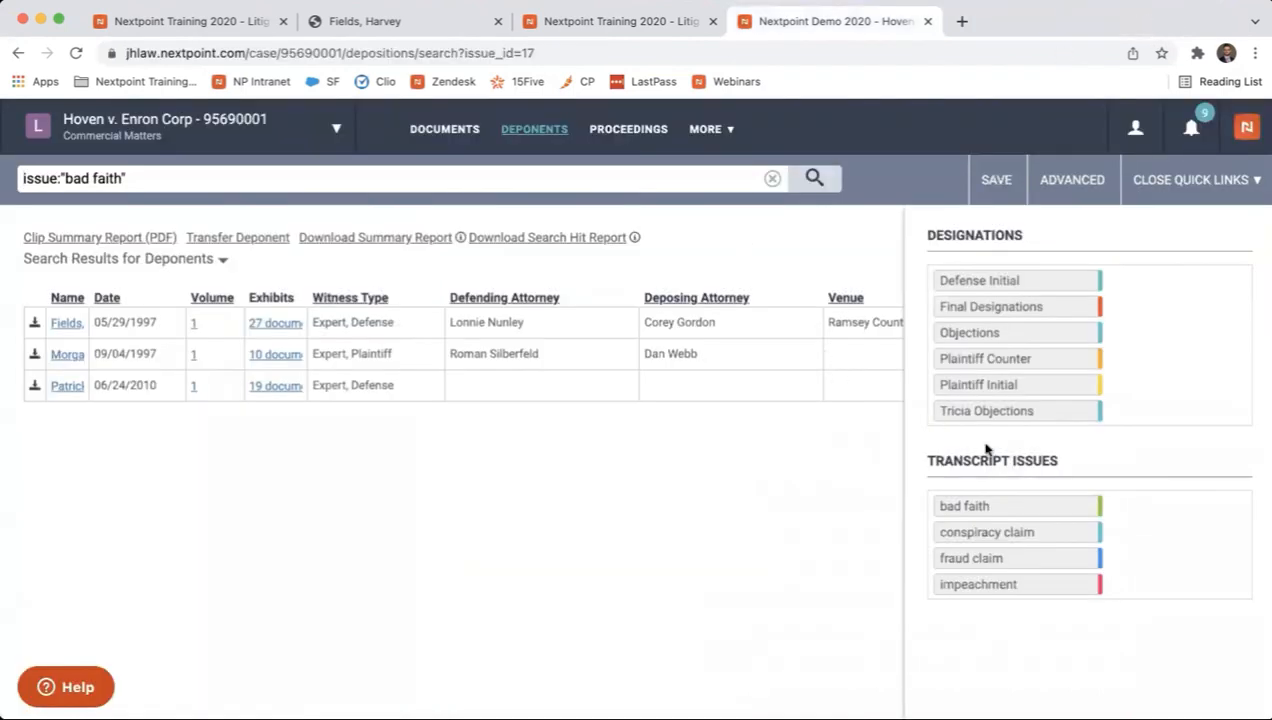